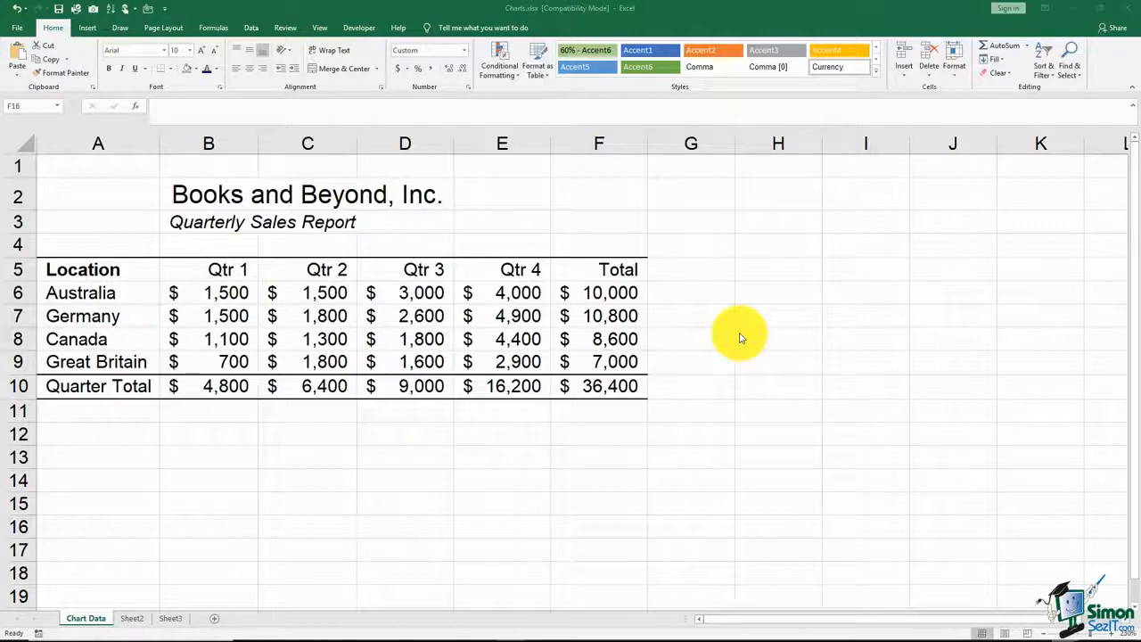
Step: Create a column chart on its own chart sheet from the location and quarterly sales data in A5:E9
{"action": "left_click", "coordinate": [129, 268]}
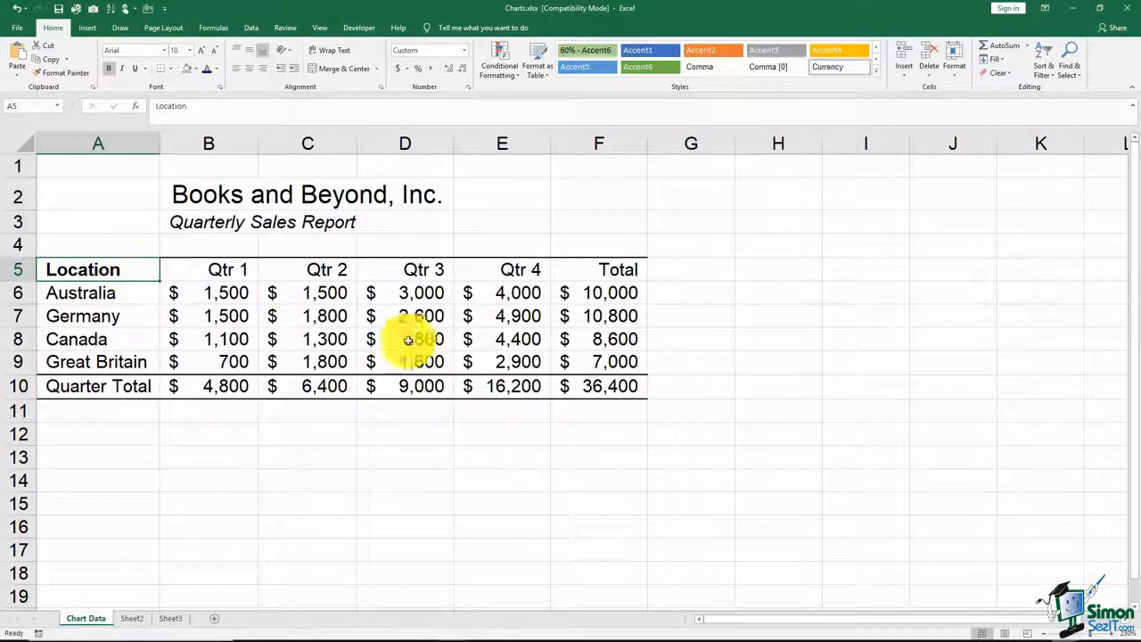
{"action": "left_click", "coordinate": [501, 370], "text": "shift"}
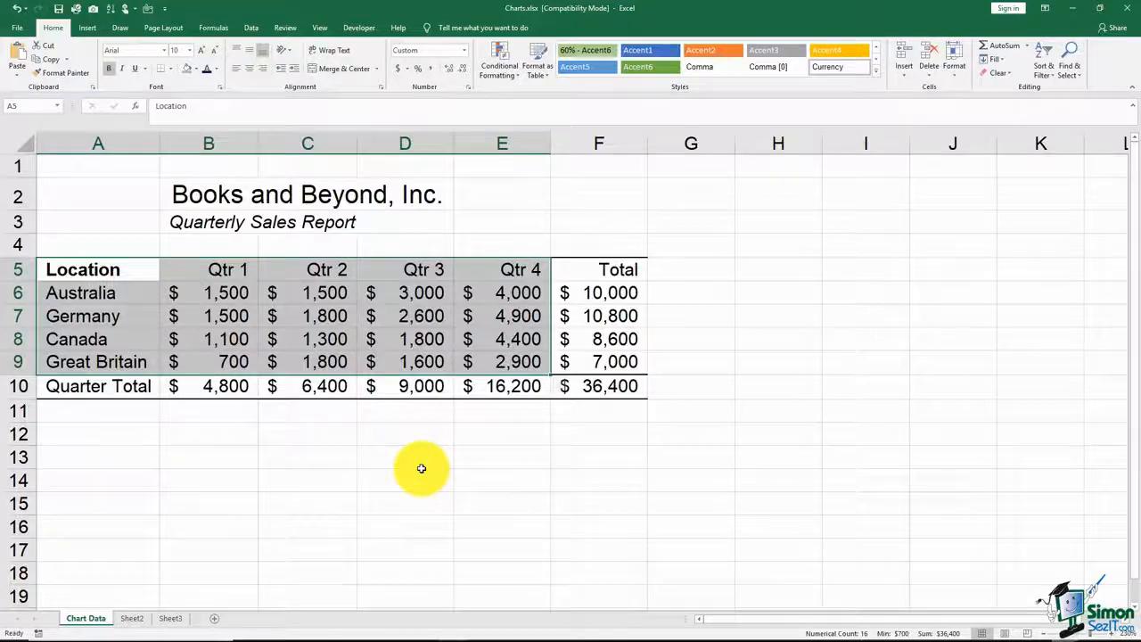
{"action": "key", "text": "F11"}
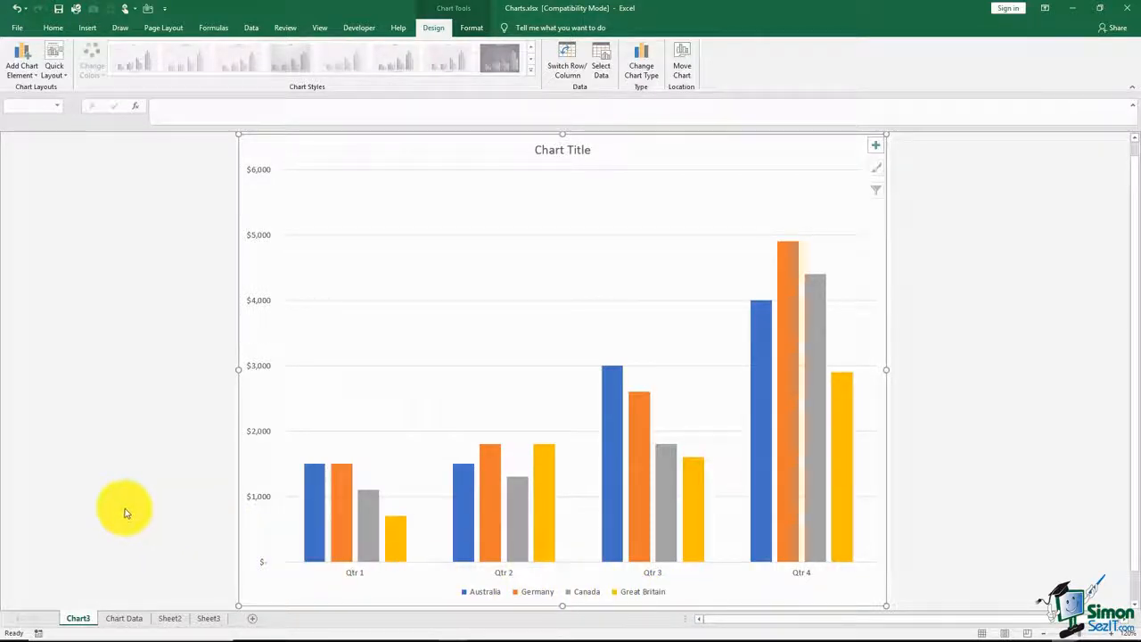
{"action": "left_click", "coordinate": [125, 619]}
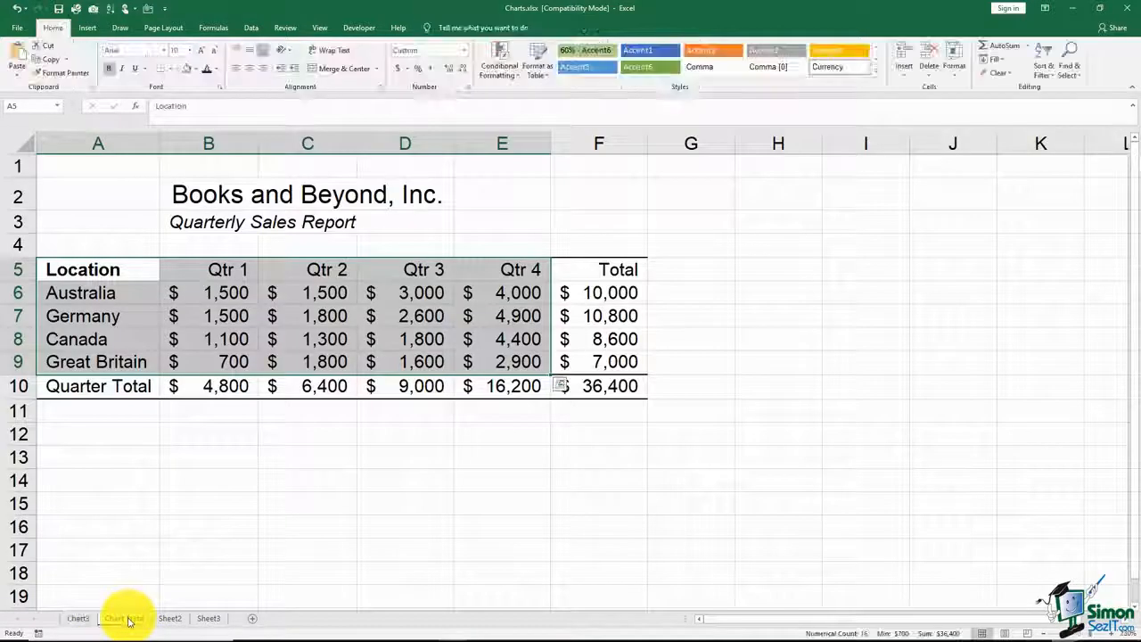
{"action": "left_click", "coordinate": [82, 619]}
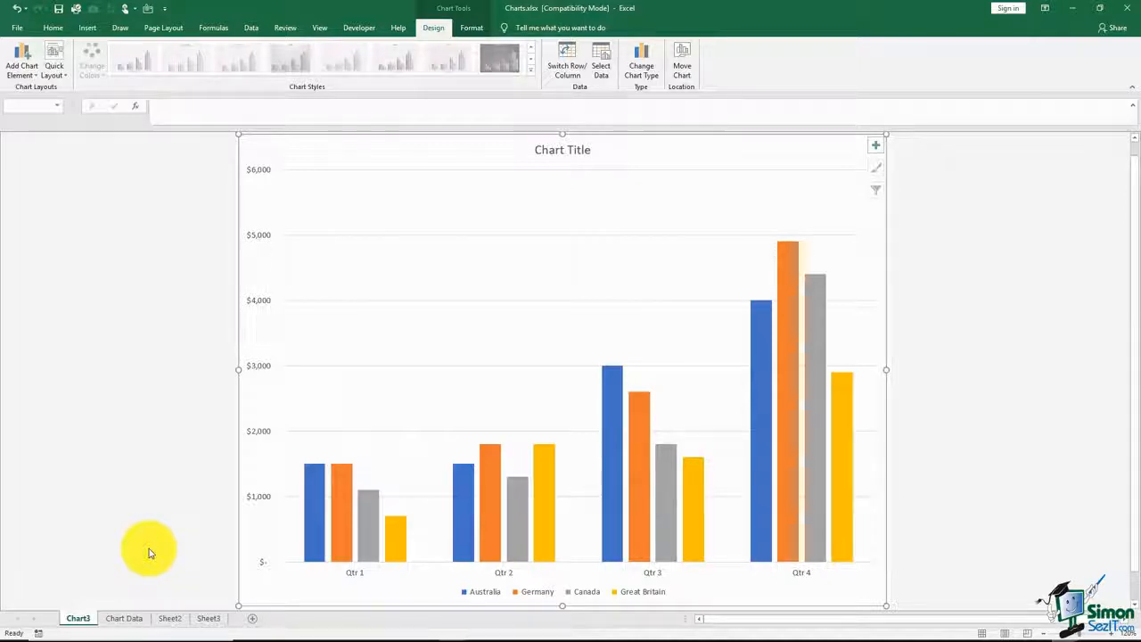
Step: Create a second chart sheet from the Chart Data sheet's locations with Qtr 1 and Qtr 4 sales (A5:B9 and E5:E9)
{"action": "left_click", "coordinate": [129, 617]}
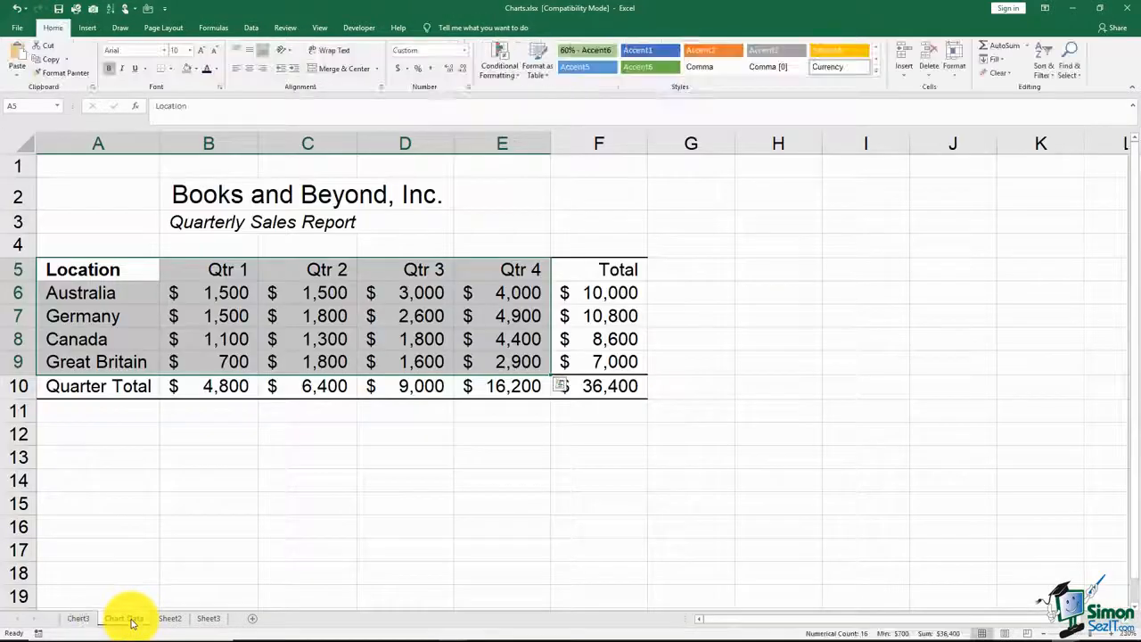
{"action": "left_click", "coordinate": [194, 525]}
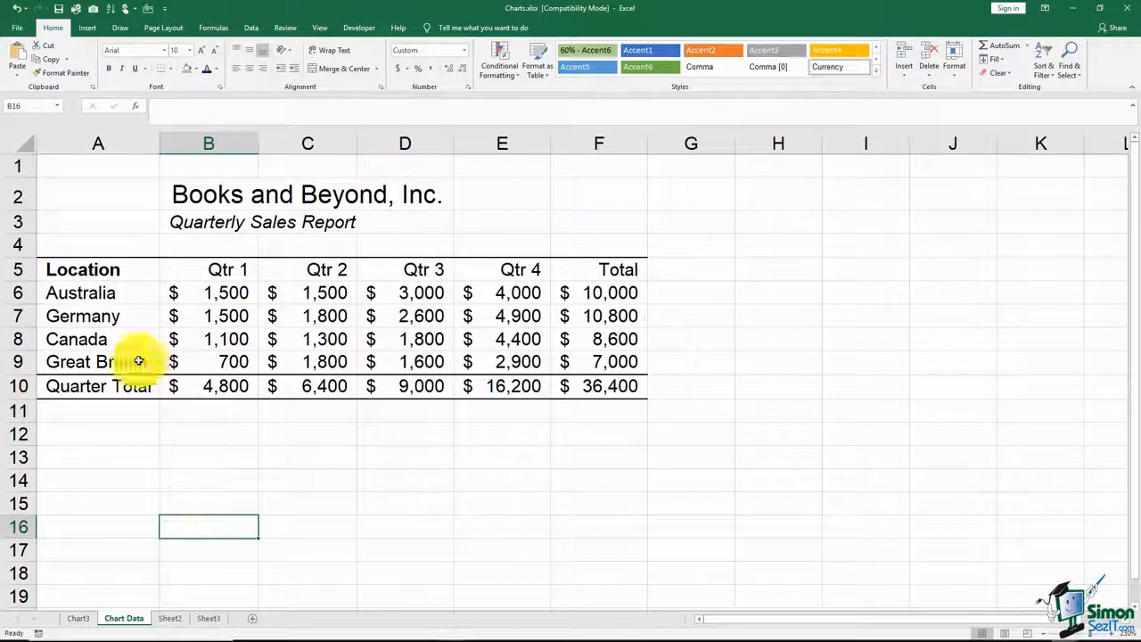
{"action": "left_click", "coordinate": [113, 272]}
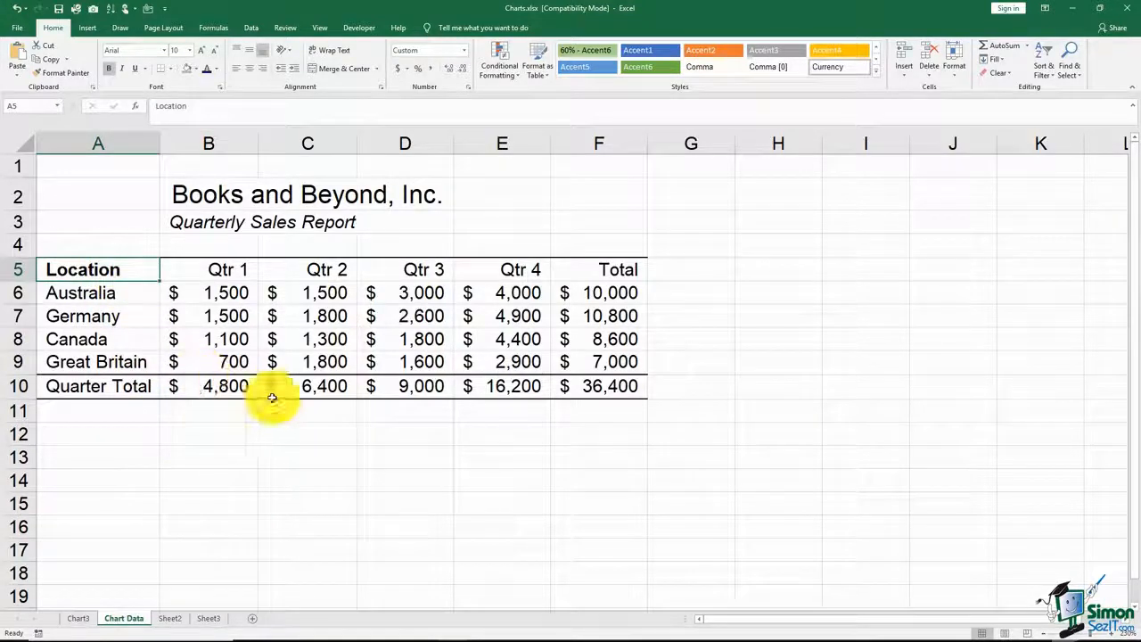
{"action": "left_click", "coordinate": [234, 360], "text": "shift"}
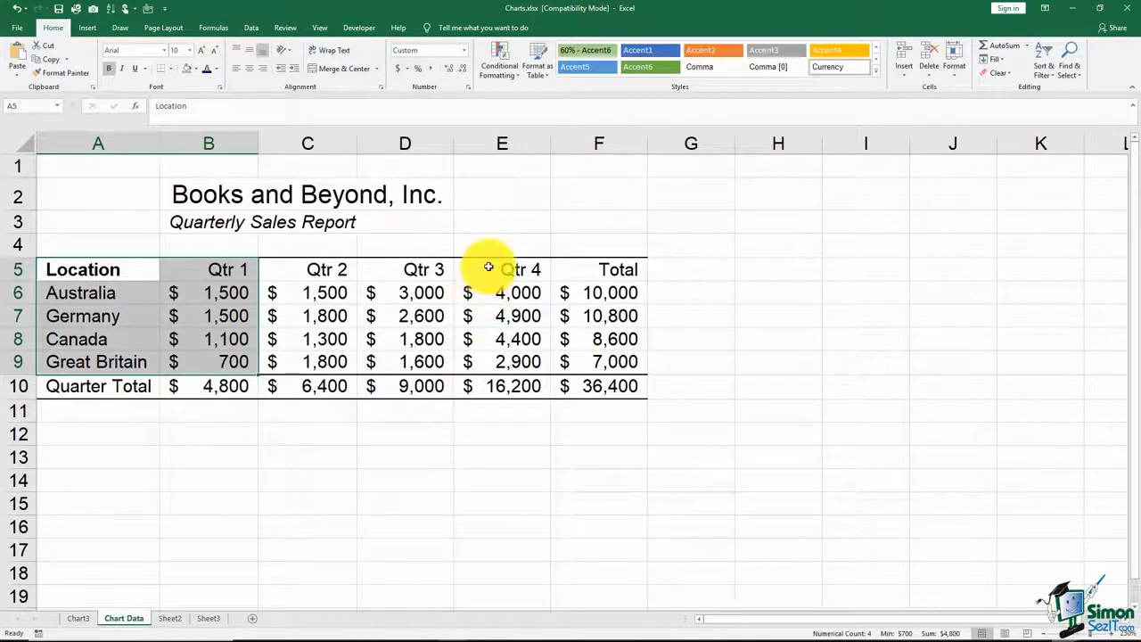
{"action": "left_click_drag", "start_coordinate": [489, 267], "coordinate": [504, 358], "text": "ctrl"}
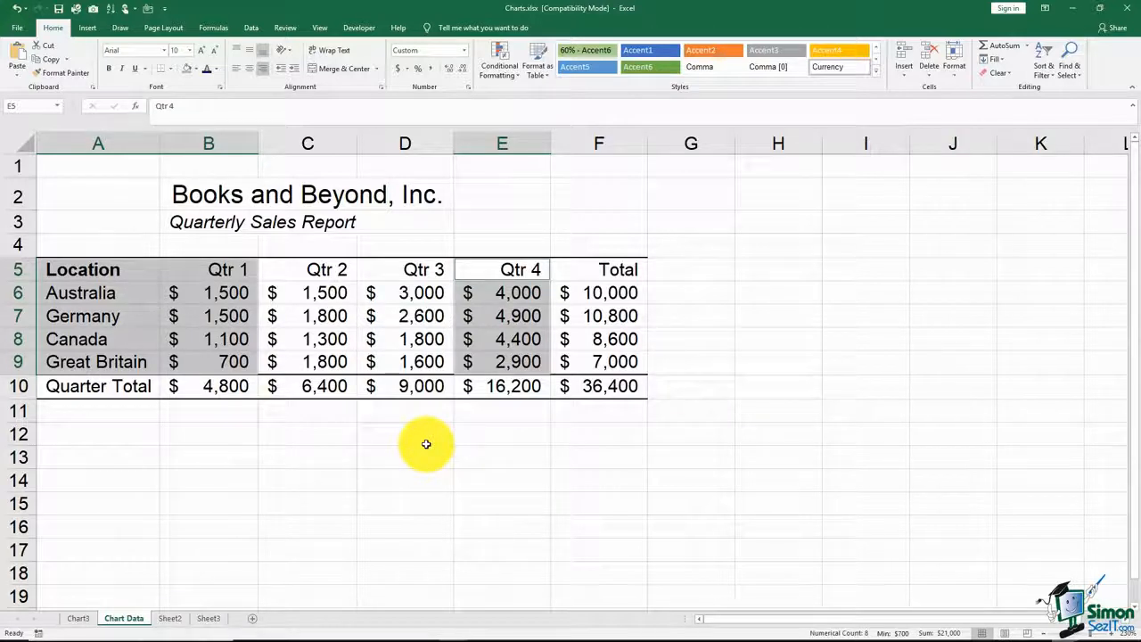
{"action": "key", "text": "F11"}
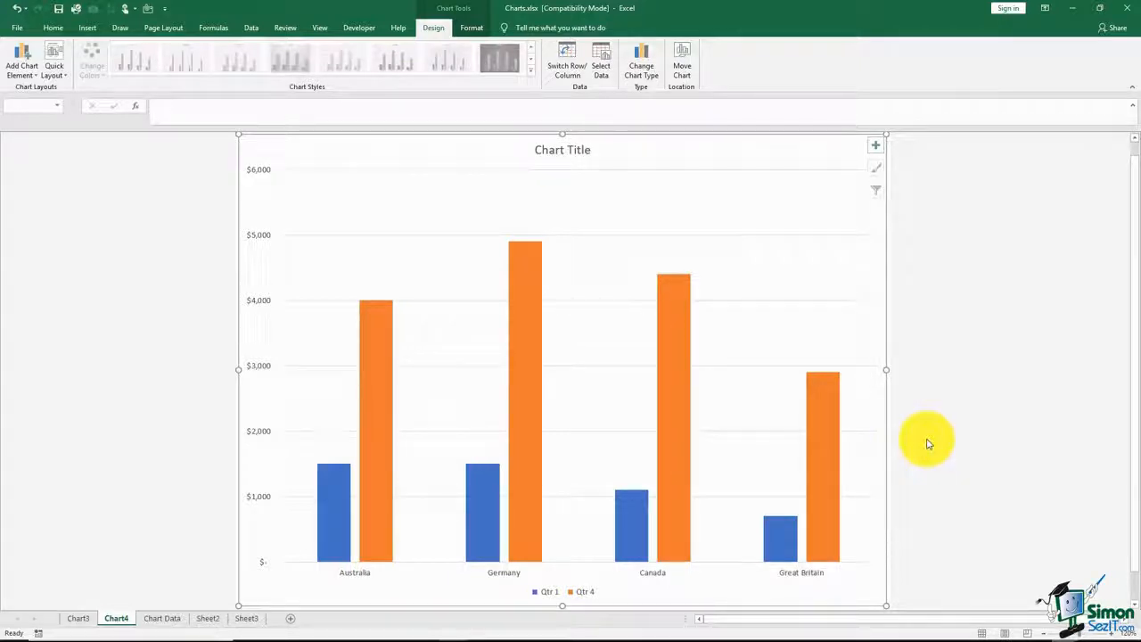
Step: Rename the chart sheet comparing Qtr 1 and Qtr 4 as "Chart - Qtrs 1 & 4"
{"action": "left_click", "coordinate": [121, 619]}
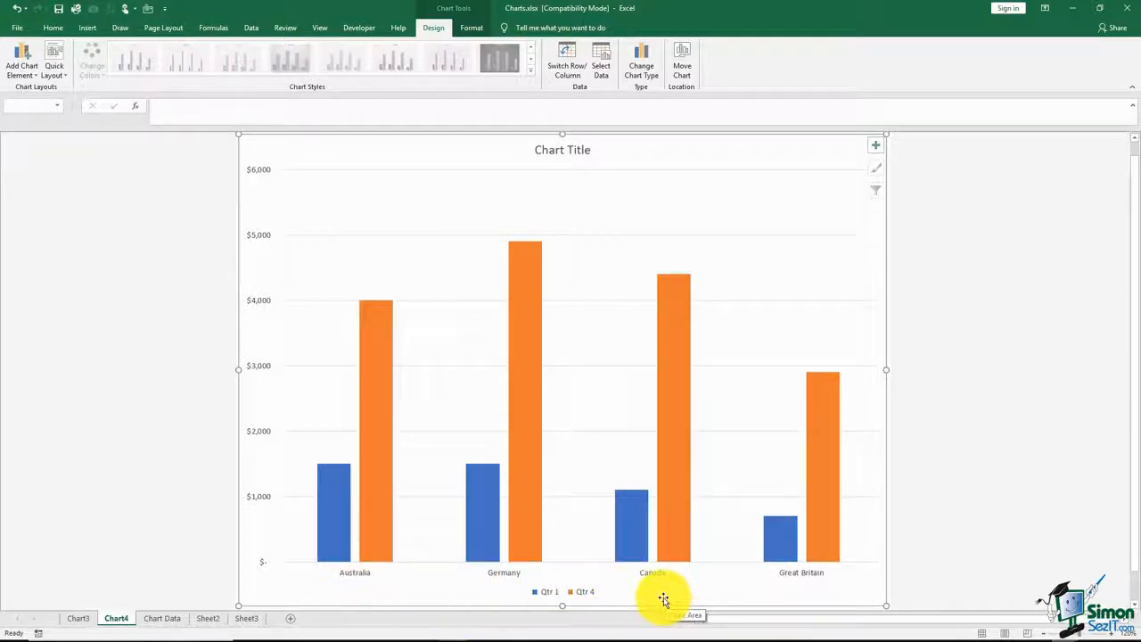
{"action": "double_click", "coordinate": [118, 620]}
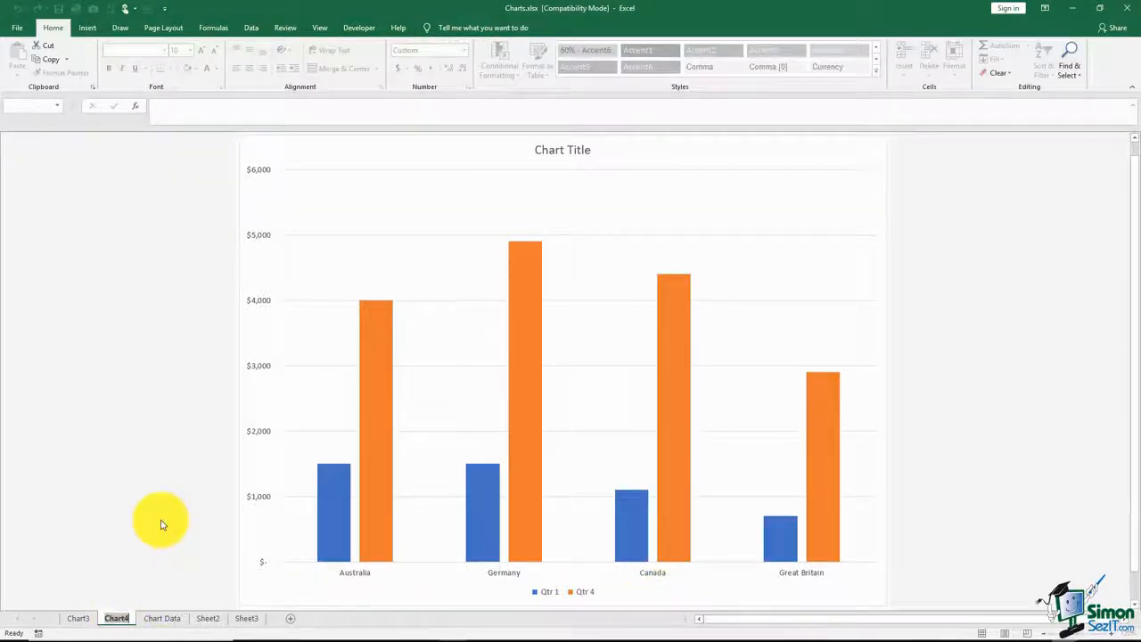
{"action": "key", "text": "Return"}
{"action": "type", "text": "Chart - Qtrs 1"}
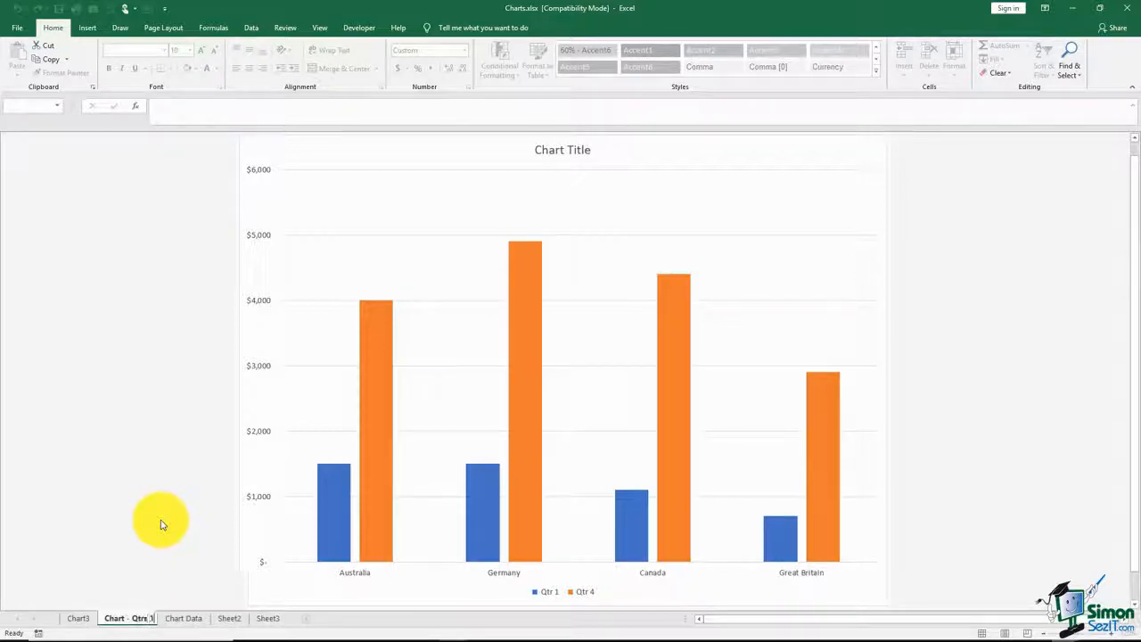
{"action": "type", "text": " & 4"}
{"action": "key", "text": "Return"}
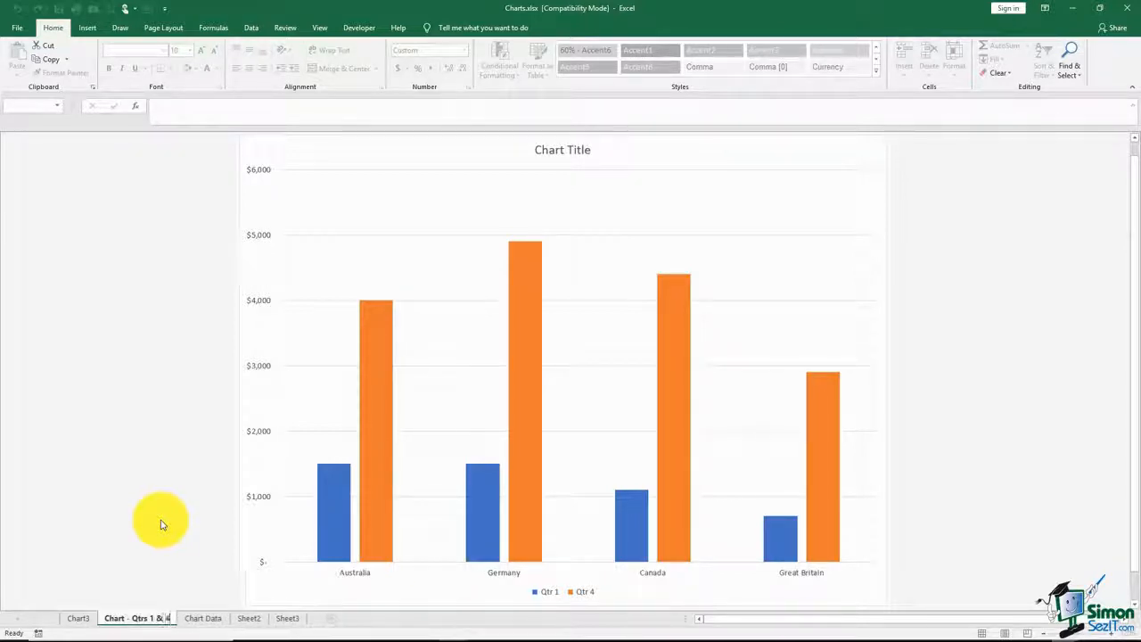
Step: Rename the chart sheet showing all four quarters as "Chart - all qtrs"
{"action": "left_click", "coordinate": [78, 618]}
{"action": "double_click", "coordinate": [77, 621]}
{"action": "type", "text": "Xahrt"}
{"action": "key", "text": "BackSpace"}
{"action": "key", "text": "BackSpace"}
{"action": "key", "text": "BackSpace"}
{"action": "key", "text": "BackSpace"}
{"action": "key", "text": "BackSpace"}
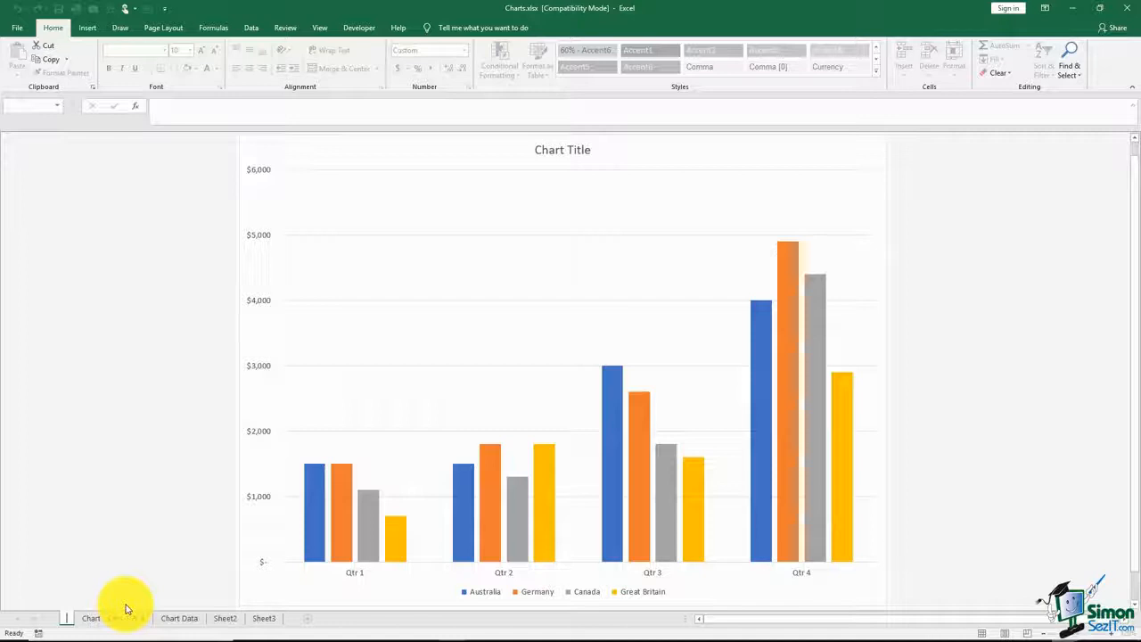
{"action": "type", "text": "Ch"}
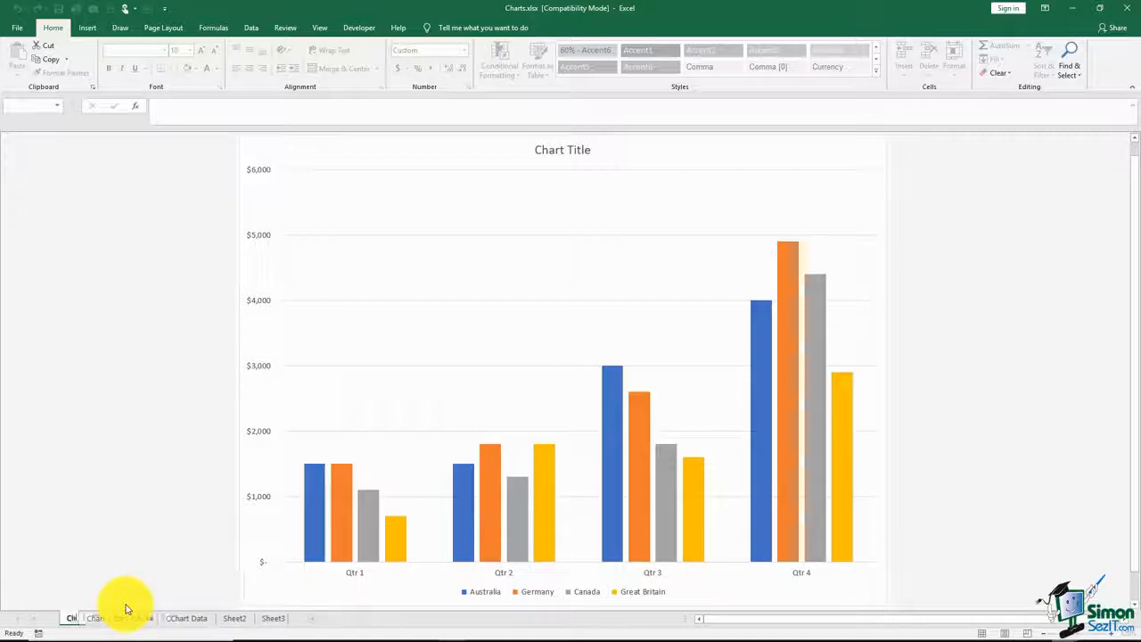
{"action": "type", "text": "art - all qtrs"}
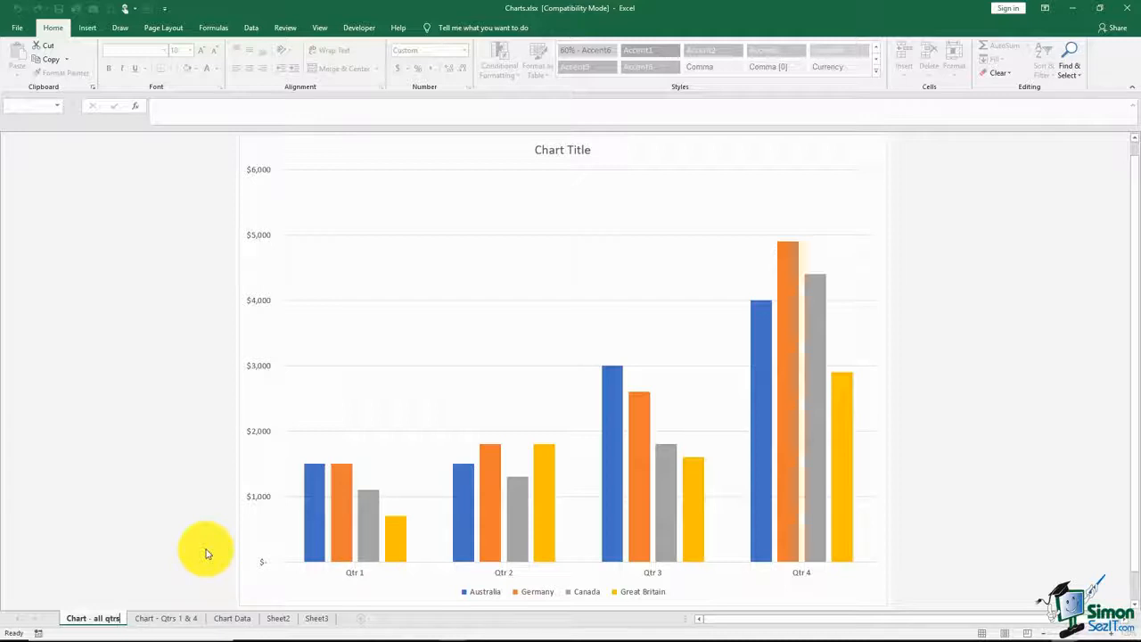
{"action": "key", "text": "Return"}
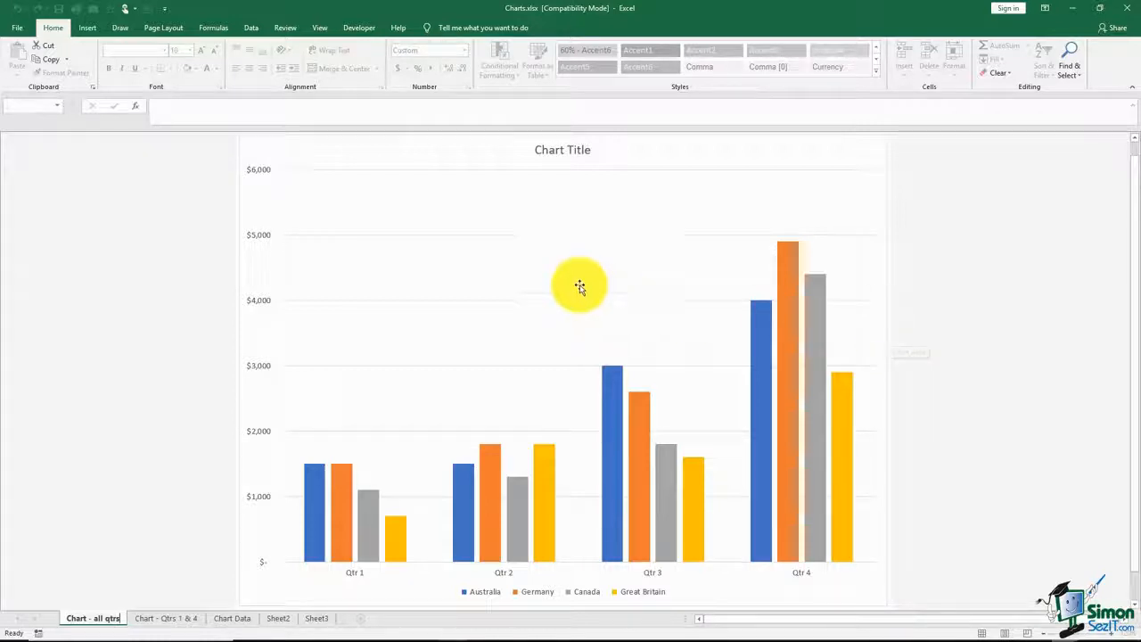
Step: Delete the major horizontal gridlines from the column chart of all quarters
{"action": "left_click", "coordinate": [524, 239]}
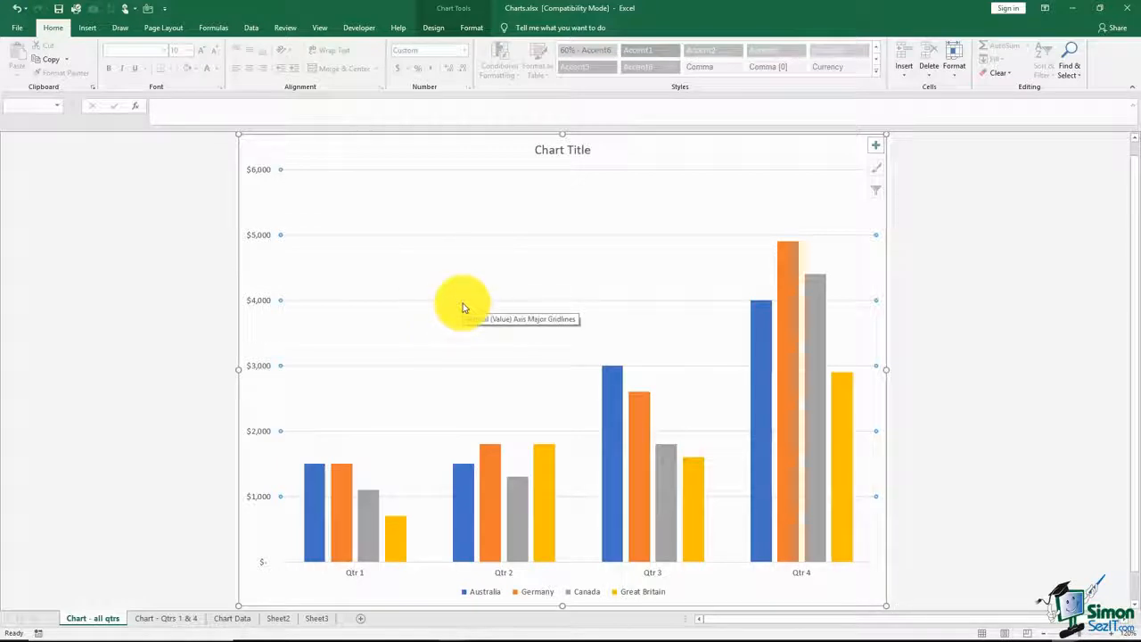
{"action": "key", "text": "Delete"}
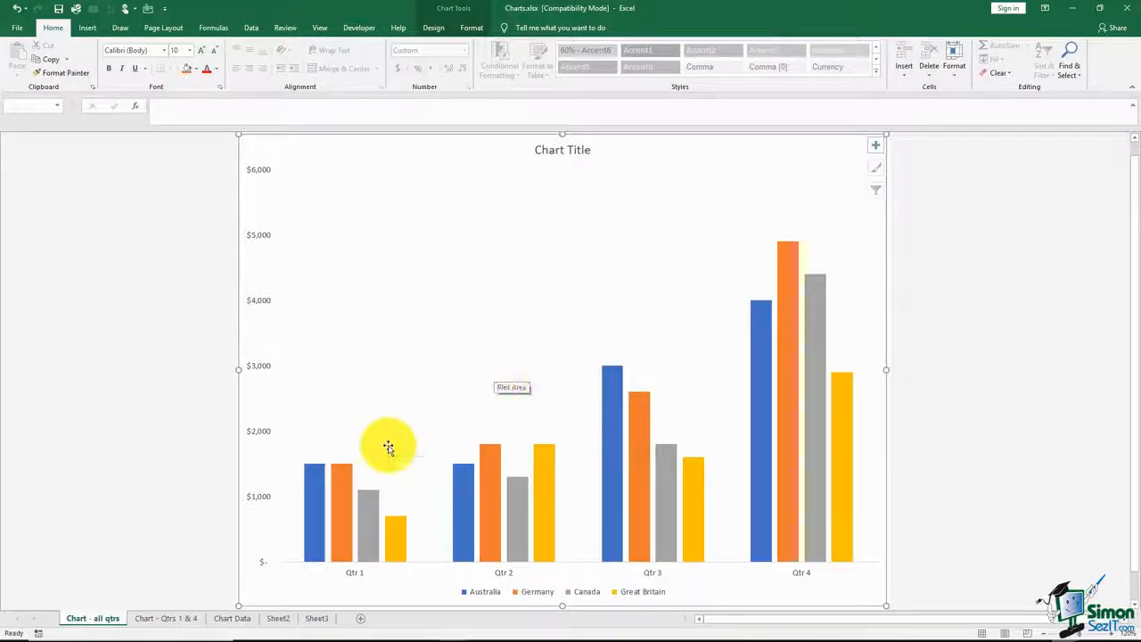
Step: Insert a 3-D pie chart on the Chart Data sheet from the locations in A5:A9 and totals in F5:F9
{"action": "left_click", "coordinate": [233, 619]}
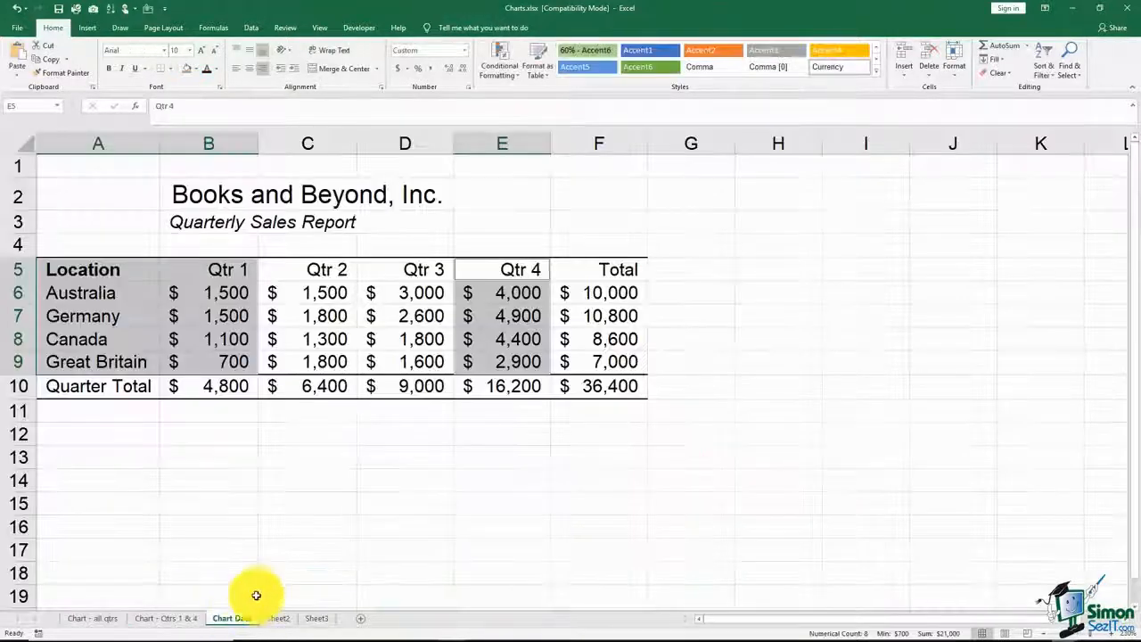
{"action": "left_click", "coordinate": [285, 457]}
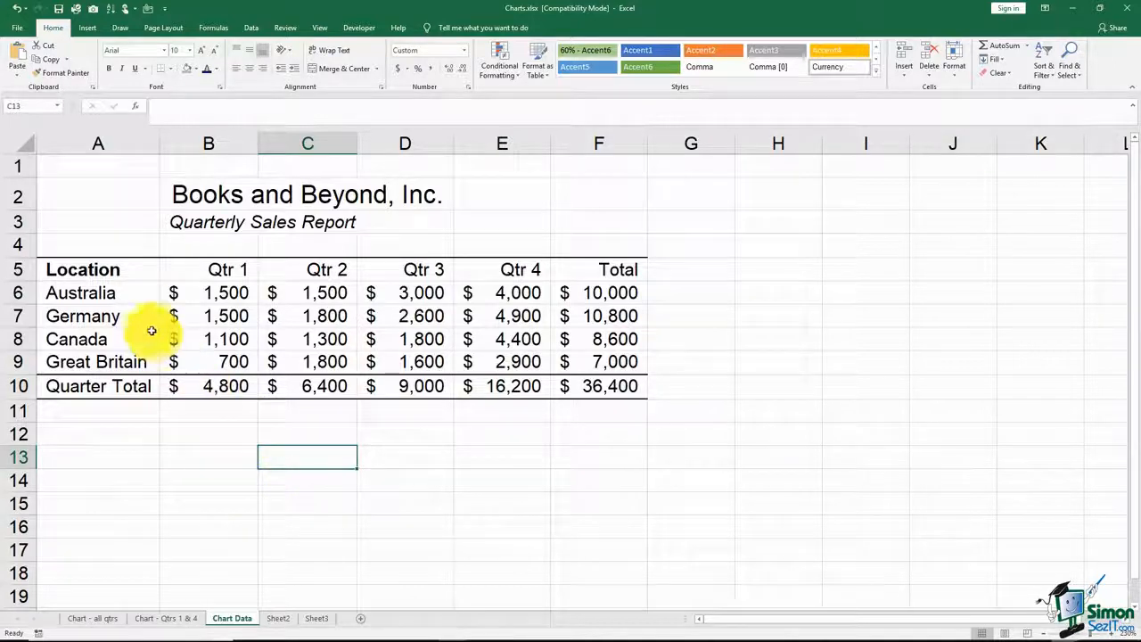
{"action": "left_click_drag", "start_coordinate": [141, 267], "coordinate": [145, 360]}
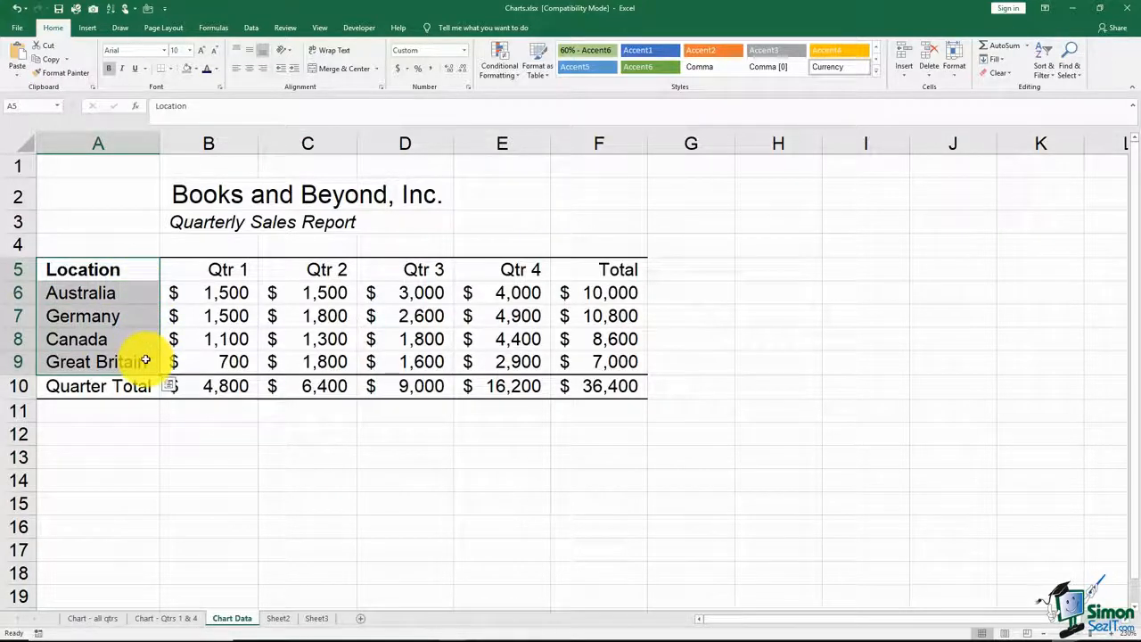
{"action": "left_click_drag", "start_coordinate": [592, 264], "coordinate": [603, 359]}
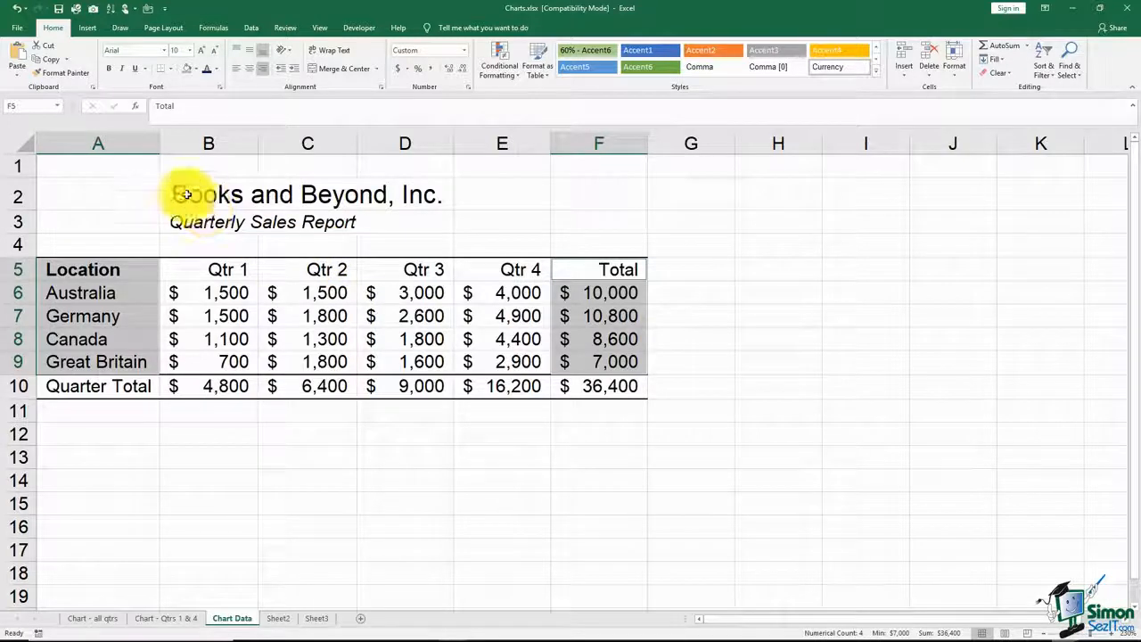
{"action": "left_click", "coordinate": [89, 30]}
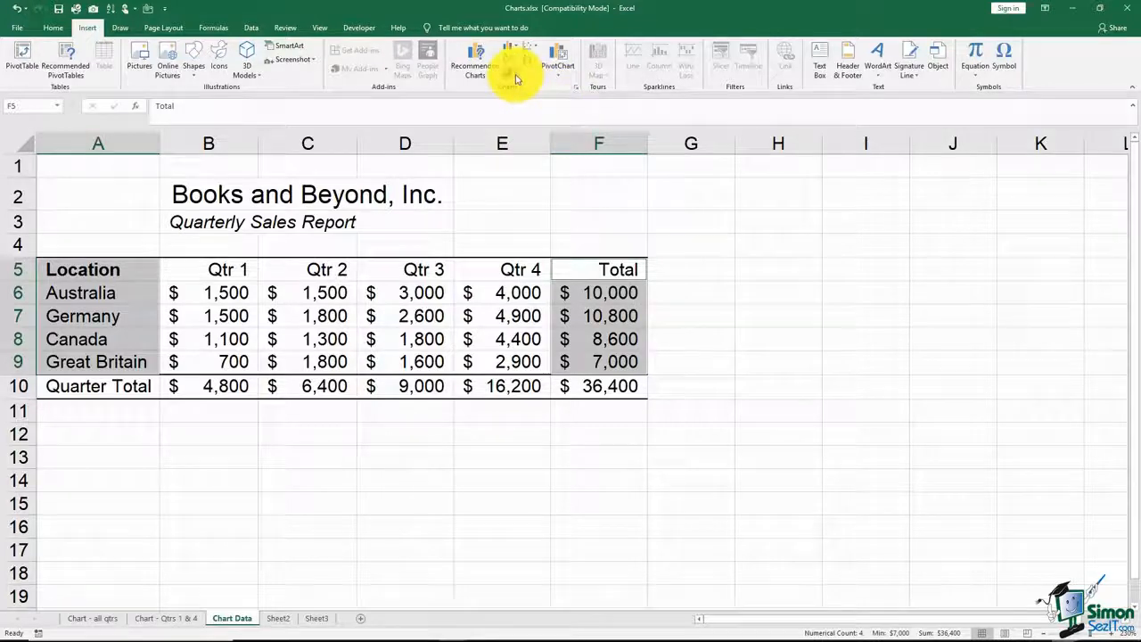
{"action": "left_click", "coordinate": [517, 77]}
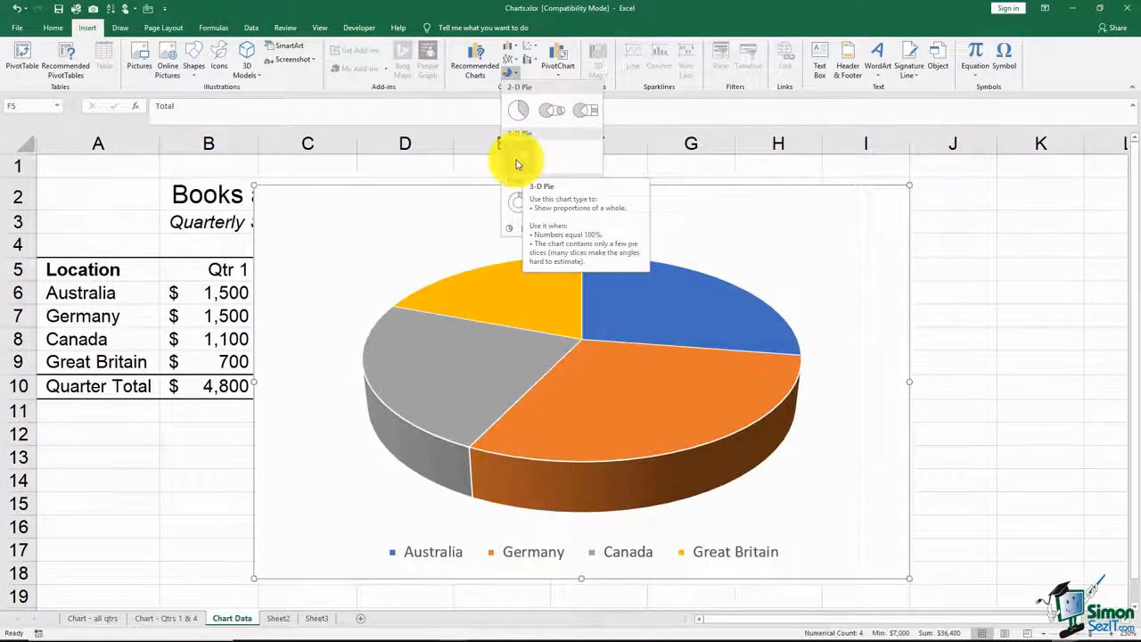
{"action": "left_click", "coordinate": [516, 163]}
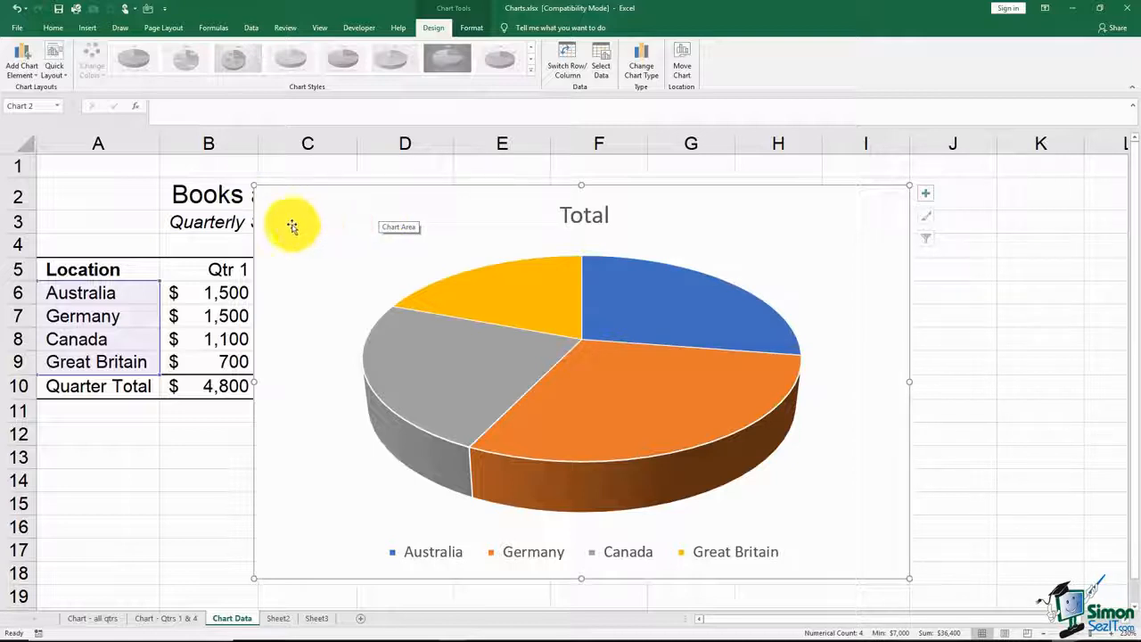
Step: Shrink the pie chart to span about columns E to H and rows 7 to 18
{"action": "left_click", "coordinate": [164, 197]}
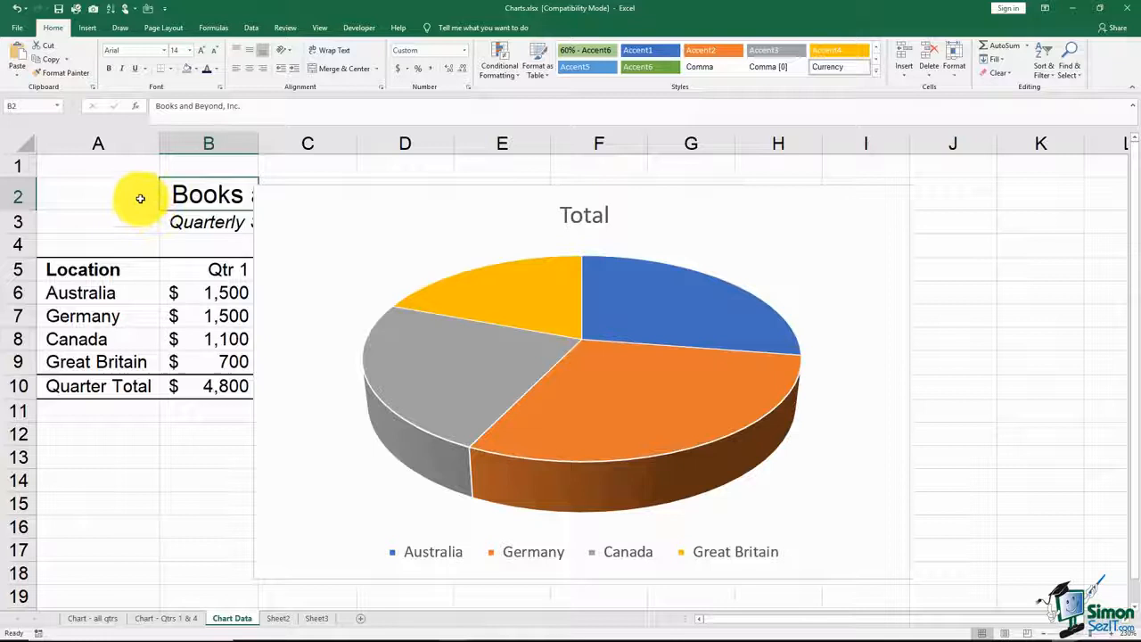
{"action": "left_click", "coordinate": [346, 232]}
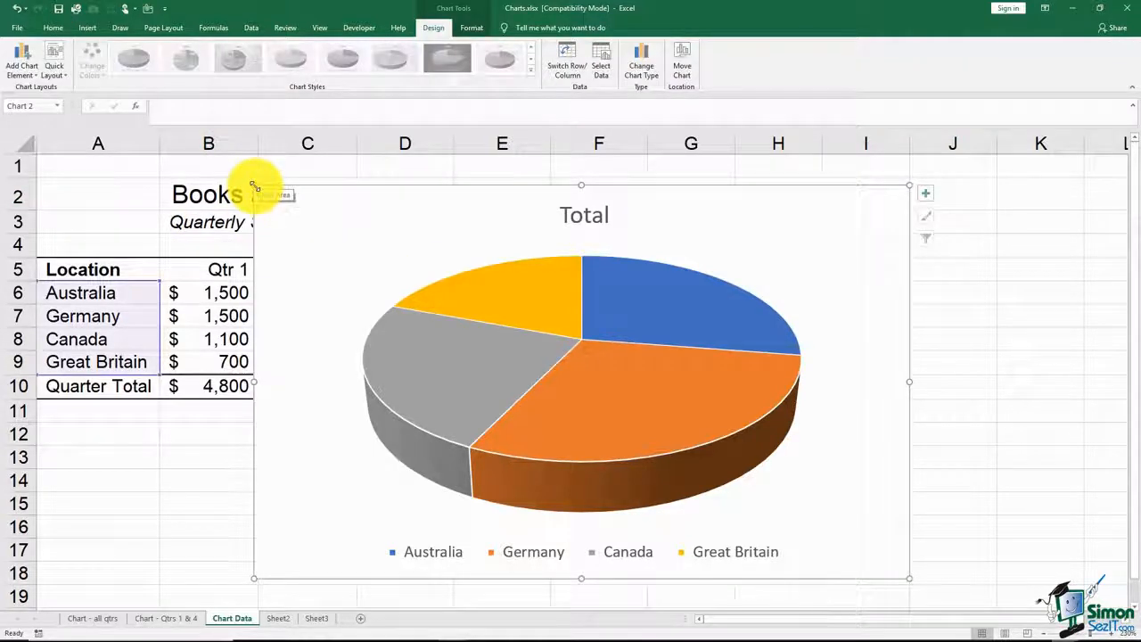
{"action": "left_click_drag", "start_coordinate": [254, 187], "coordinate": [487, 313]}
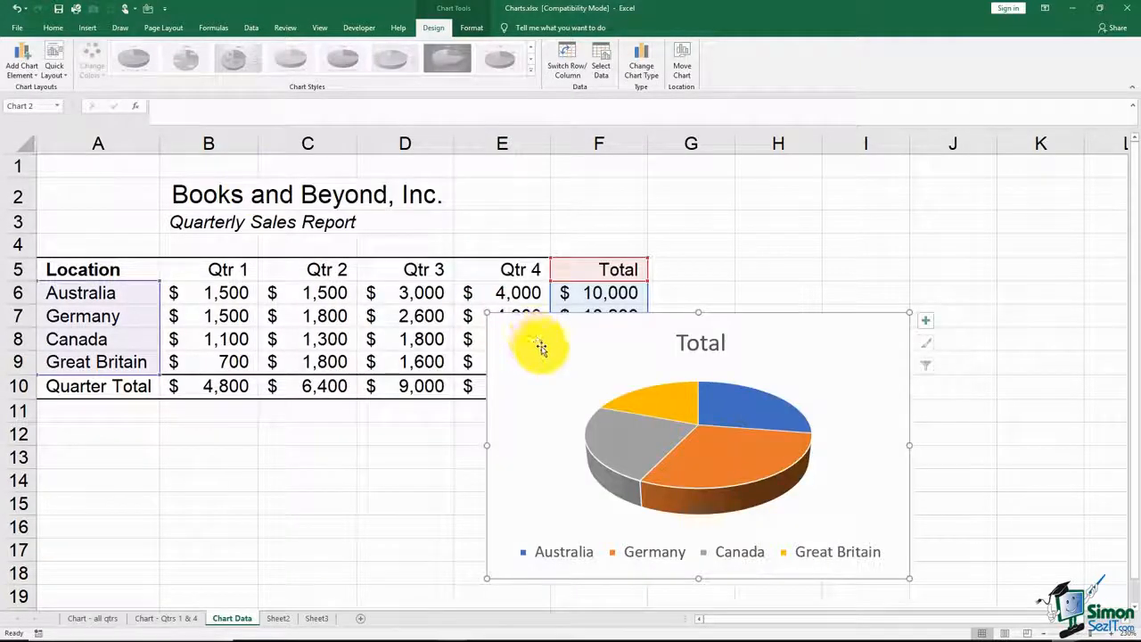
{"action": "left_click_drag", "start_coordinate": [898, 444], "coordinate": [887, 445]}
{"action": "left_click_drag", "start_coordinate": [887, 312], "coordinate": [906, 308]}
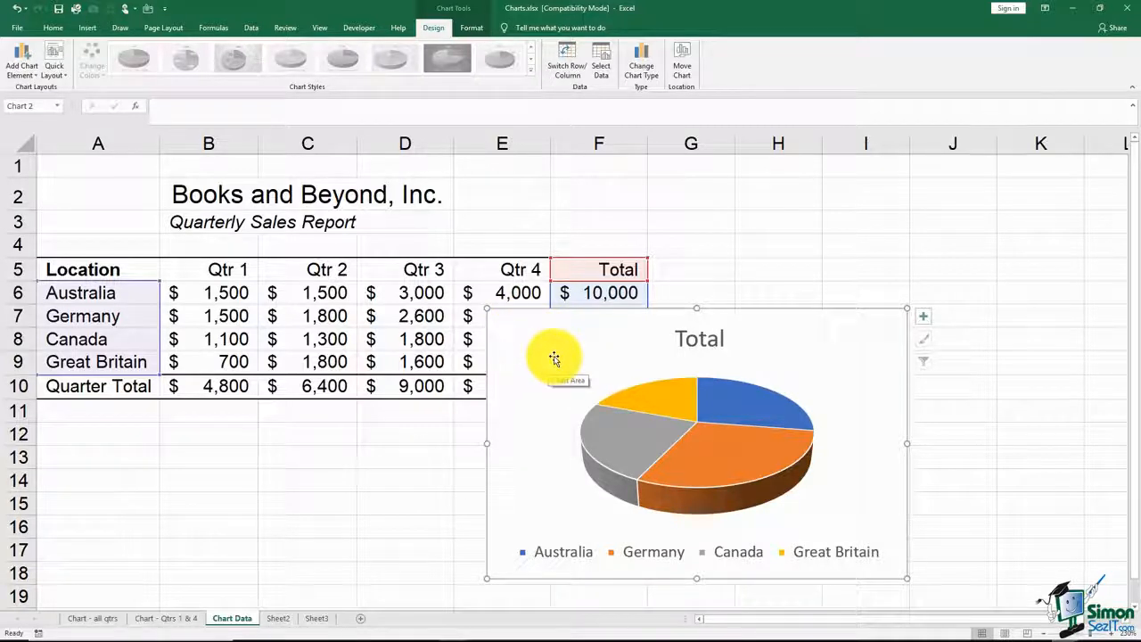
Step: Move the pie chart below the sales table, starting at row 12, and widen it to span columns A to F
{"action": "left_click_drag", "start_coordinate": [553, 358], "coordinate": [102, 469]}
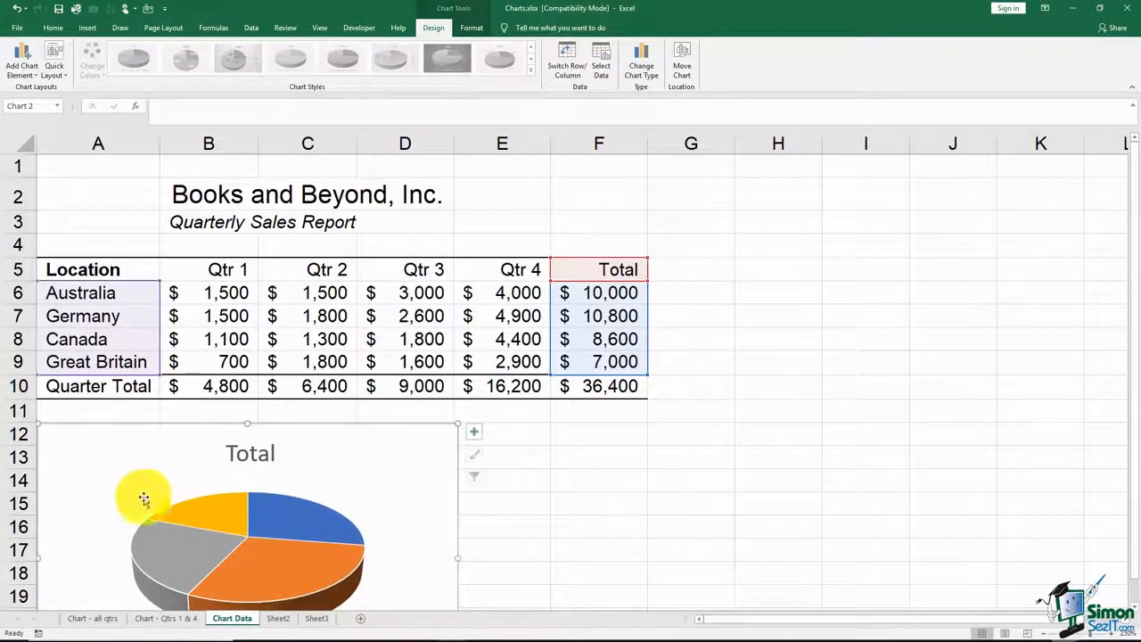
{"action": "left_click_drag", "start_coordinate": [459, 556], "coordinate": [650, 558]}
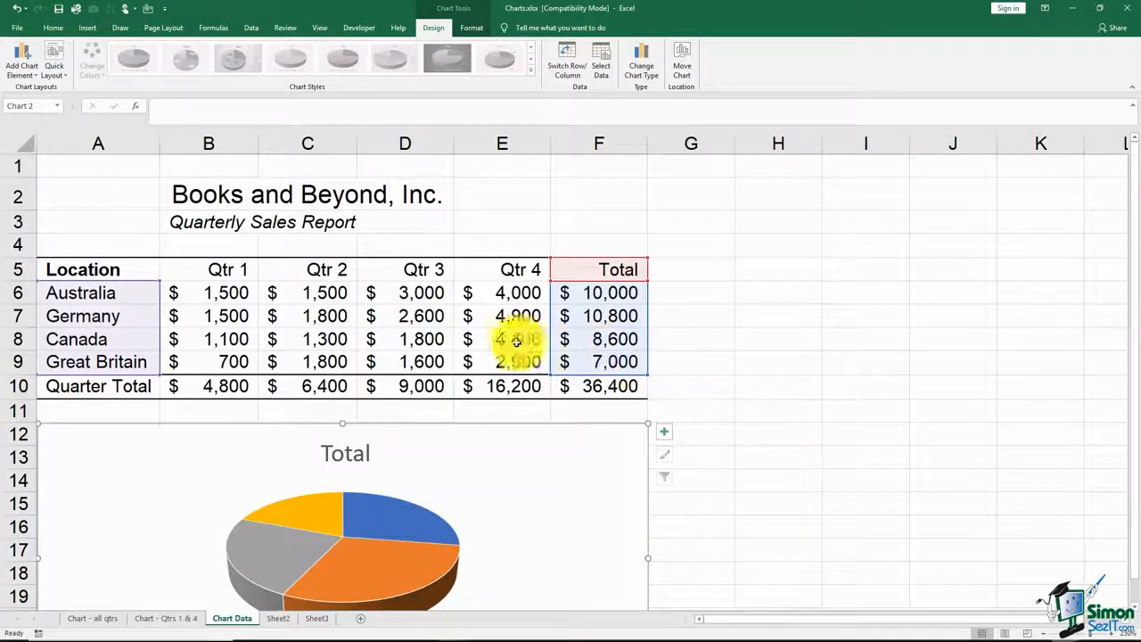
{"action": "left_click", "coordinate": [480, 316]}
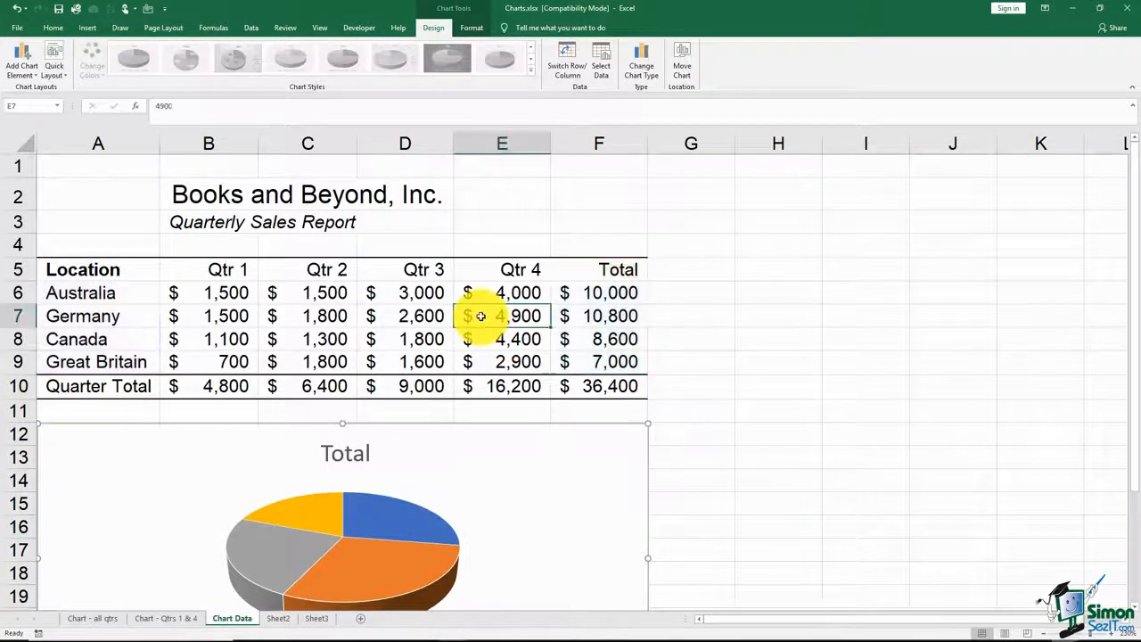
{"action": "left_click", "coordinate": [523, 487]}
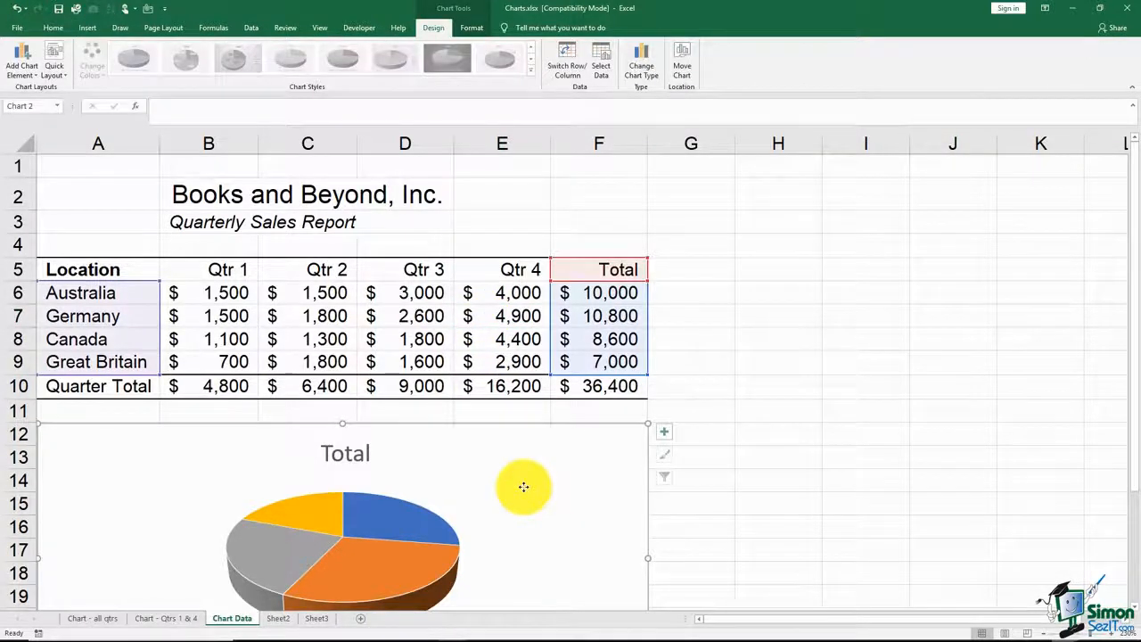
{"action": "left_click", "coordinate": [736, 383]}
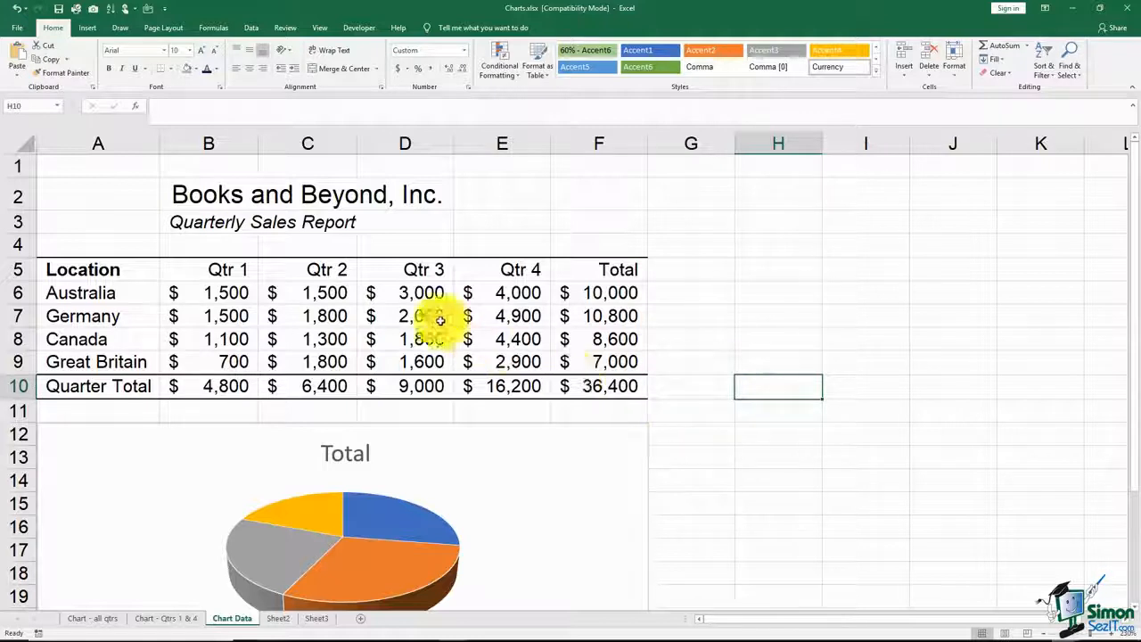
Step: Set Australia's Qtr 3 sales in cell D6 to 10,000
{"action": "mouse_move", "coordinate": [377, 536]}
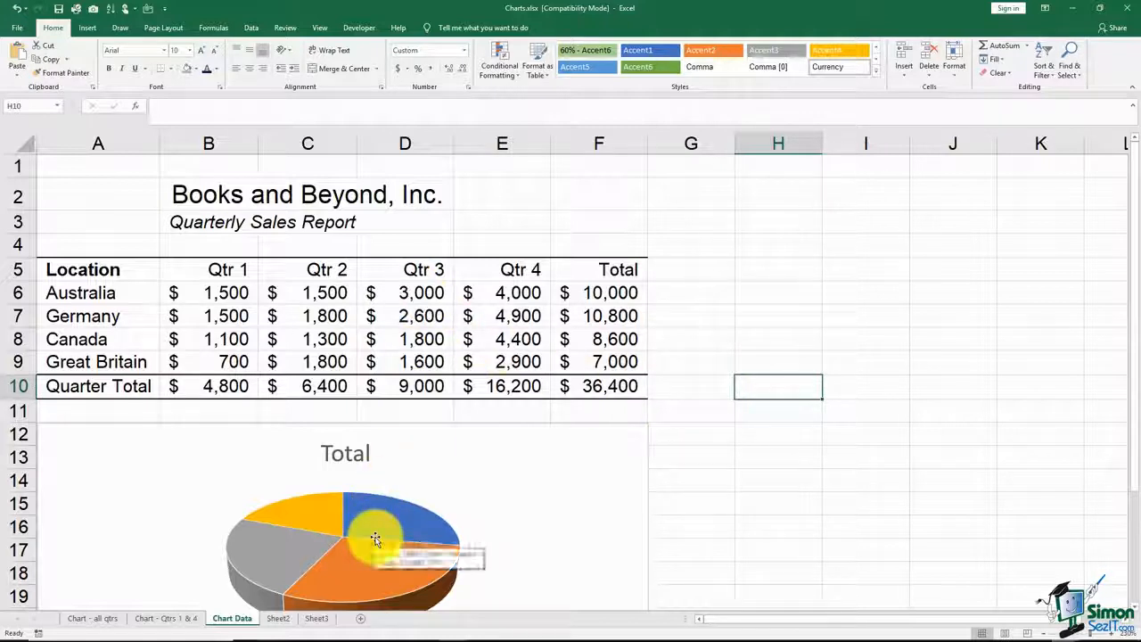
{"action": "left_click", "coordinate": [430, 293]}
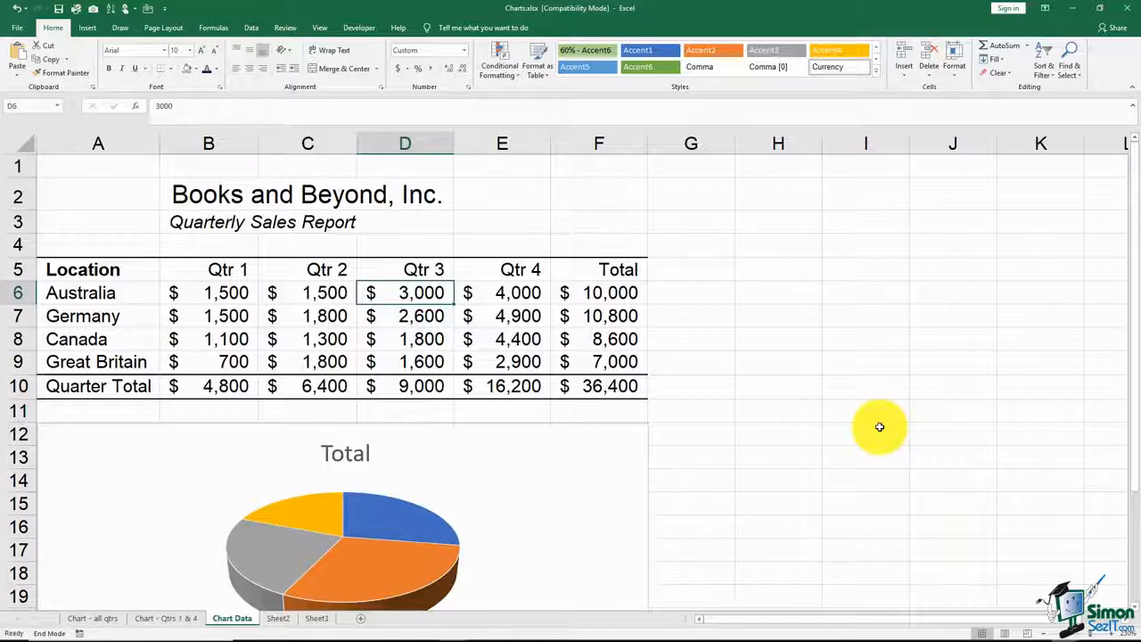
{"action": "type", "text": "10"}
{"action": "key", "text": "Return"}
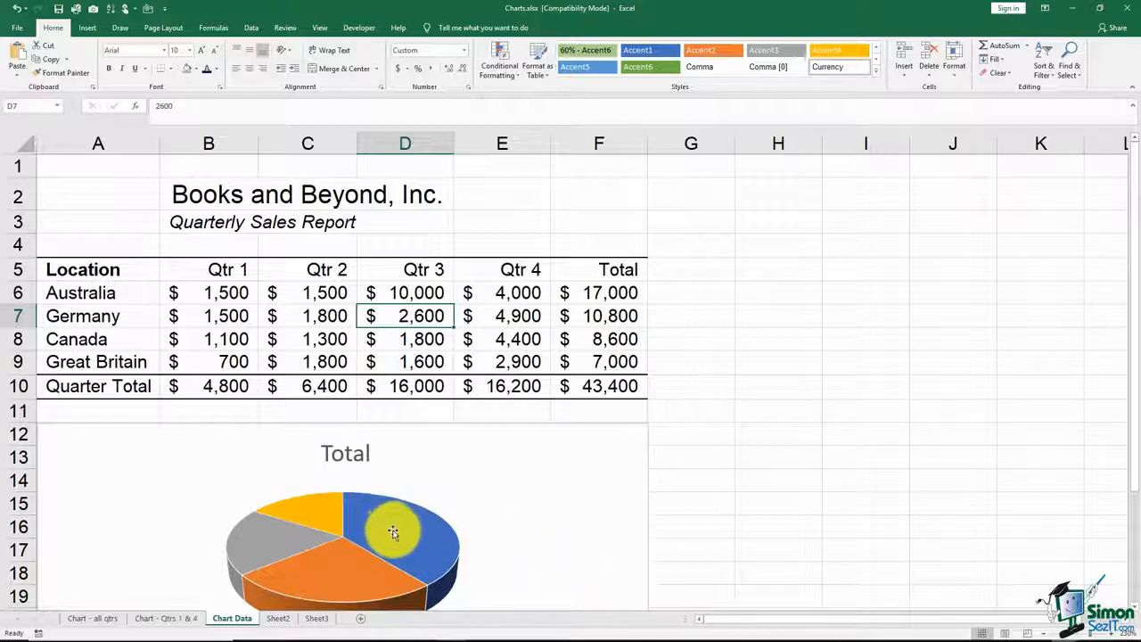
Step: Check how the pie chart and the column charts on the all-quarters and Qtrs 1 & 4 sheets reflect the changed sales figure
{"action": "mouse_move", "coordinate": [395, 532]}
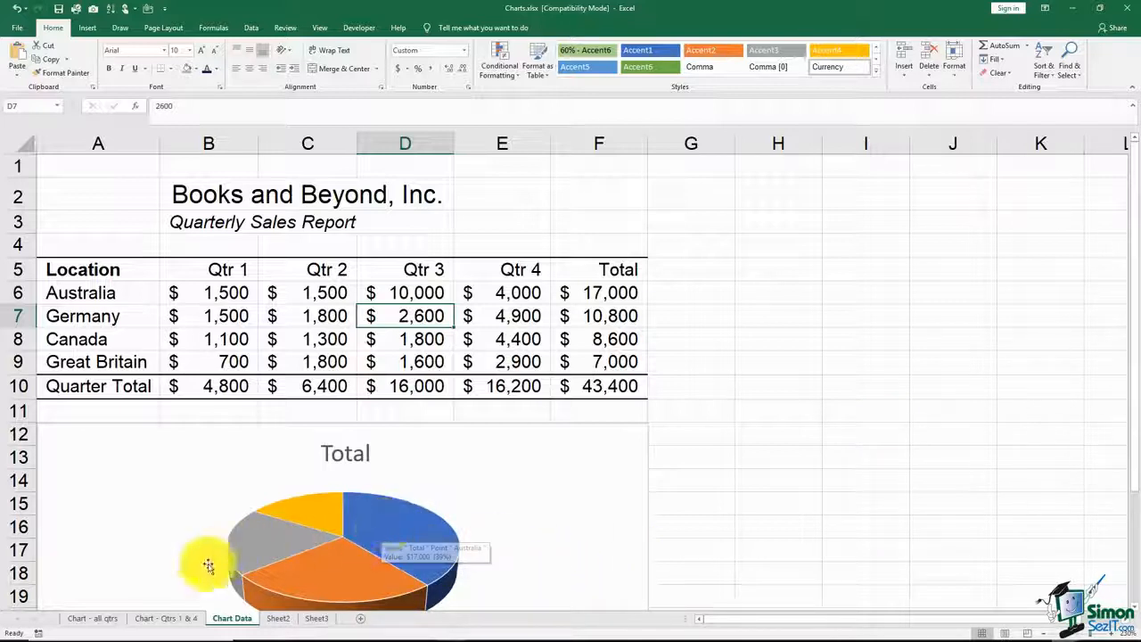
{"action": "left_click", "coordinate": [92, 619]}
{"action": "mouse_move", "coordinate": [614, 290]}
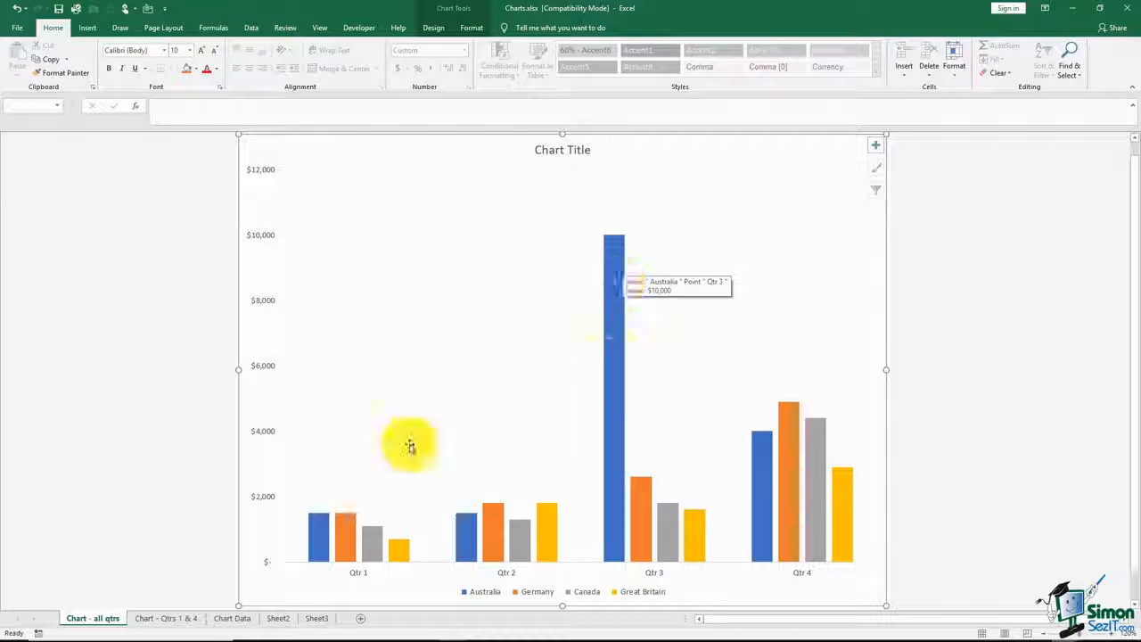
{"action": "left_click", "coordinate": [170, 616]}
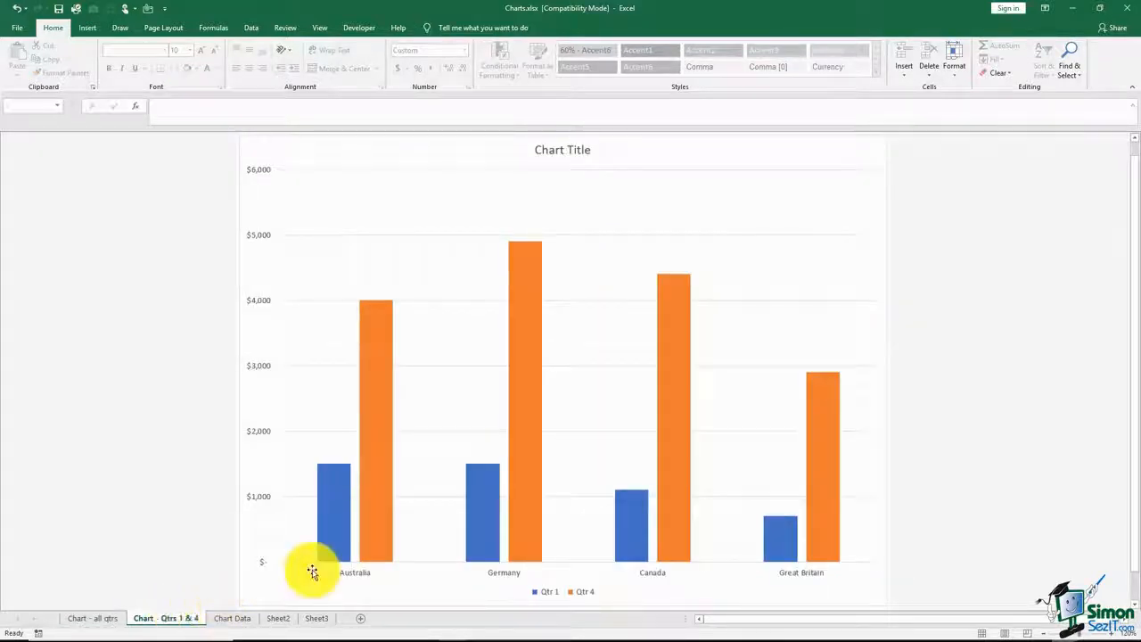
{"action": "mouse_move", "coordinate": [330, 474]}
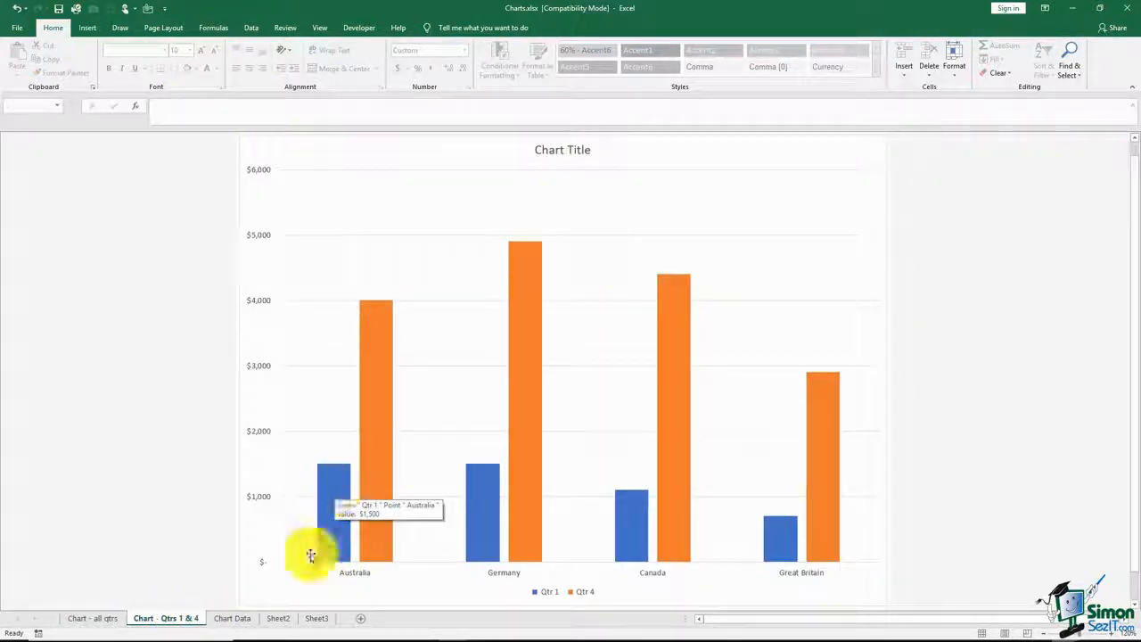
Step: Set Australia's Qtr 3 sales in cell D6 of the Chart Data sheet back to 3,000
{"action": "left_click", "coordinate": [234, 617]}
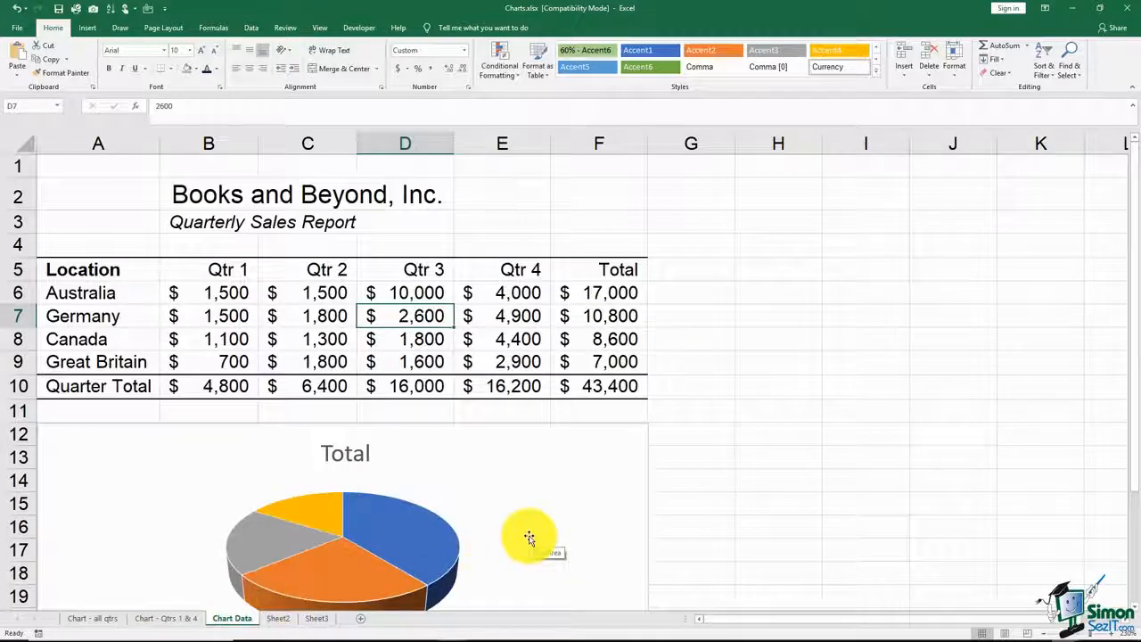
{"action": "left_click", "coordinate": [432, 294]}
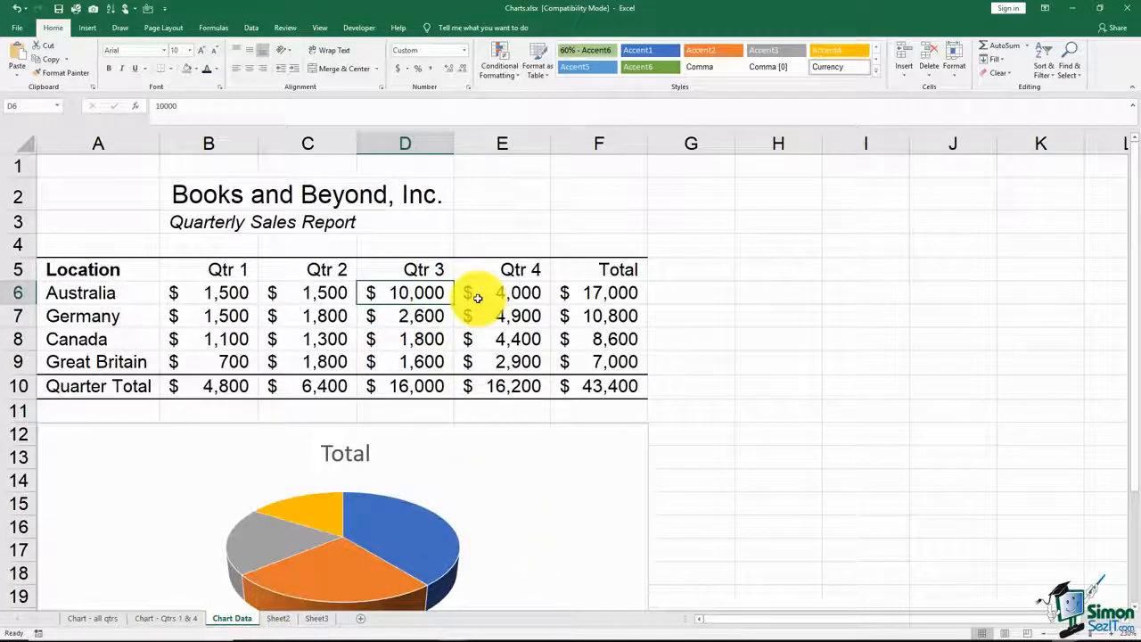
{"action": "type", "text": "3,"}
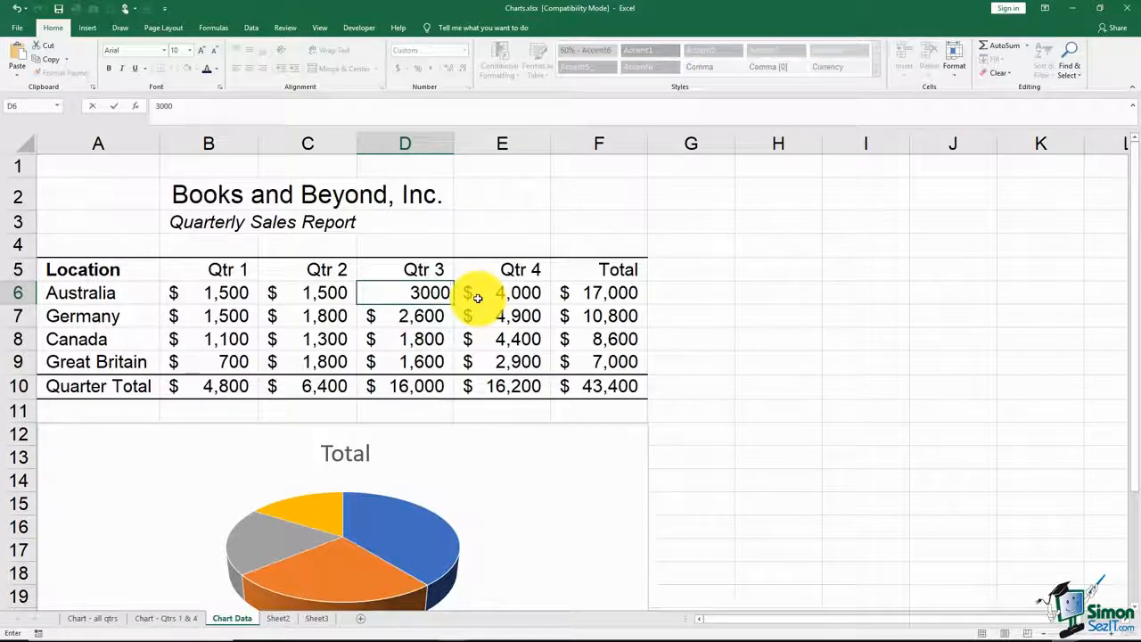
{"action": "type", "text": "000"}
{"action": "key", "text": "Return"}
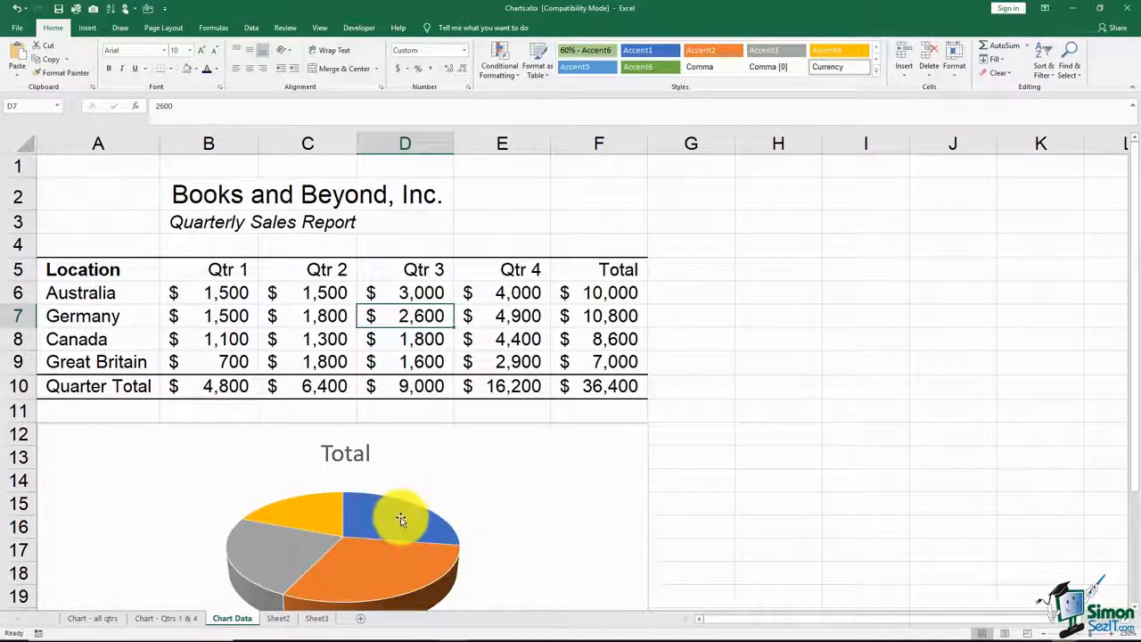
Step: Check both column chart sheets against the restored sales figure, including Australia's Qtr 3 column, and return to the Chart Data sheet
{"action": "left_click", "coordinate": [171, 615]}
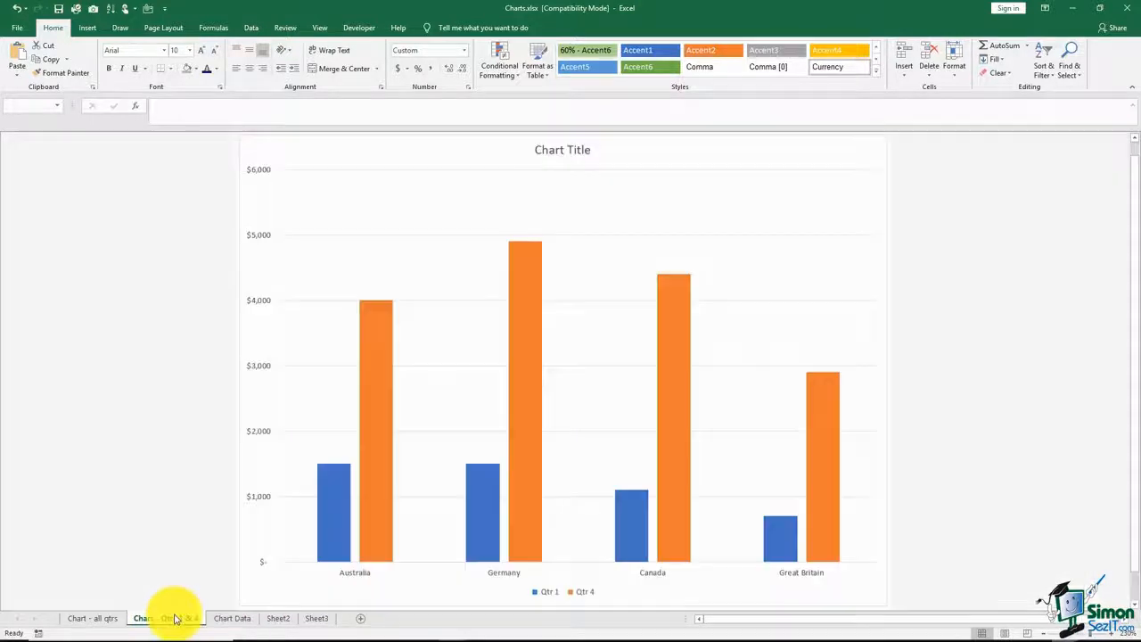
{"action": "left_click", "coordinate": [92, 617]}
{"action": "left_click", "coordinate": [611, 423]}
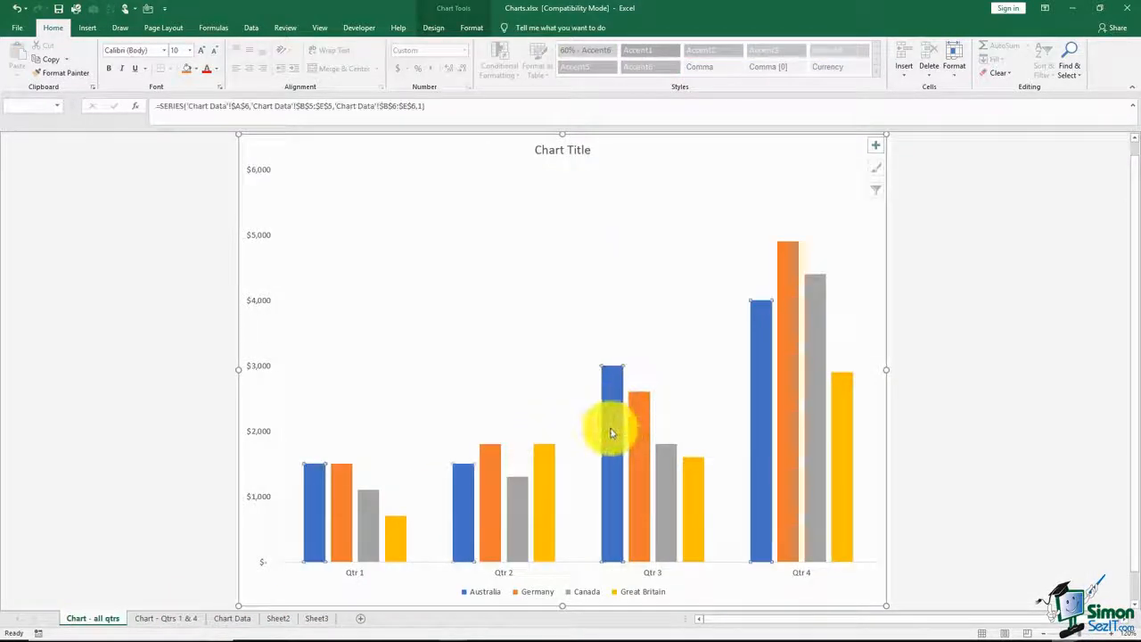
{"action": "left_click", "coordinate": [236, 618]}
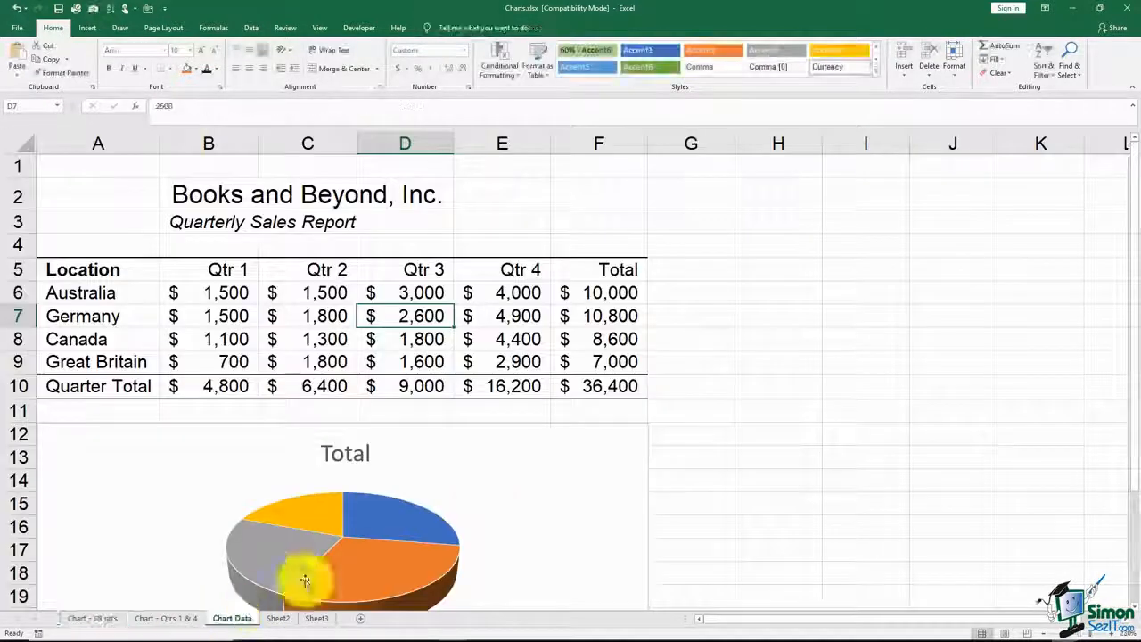
{"action": "left_click", "coordinate": [773, 411]}
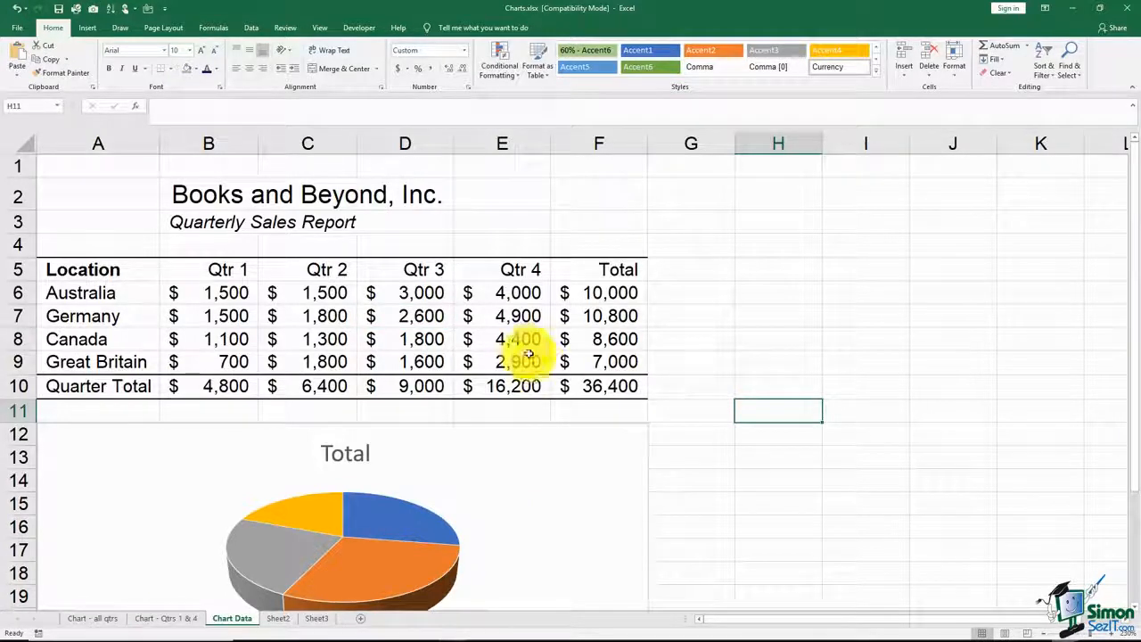
Step: With the pie chart deselected, preview the printout of the Chart Data sheet and return to the worksheet
{"action": "left_click", "coordinate": [499, 457]}
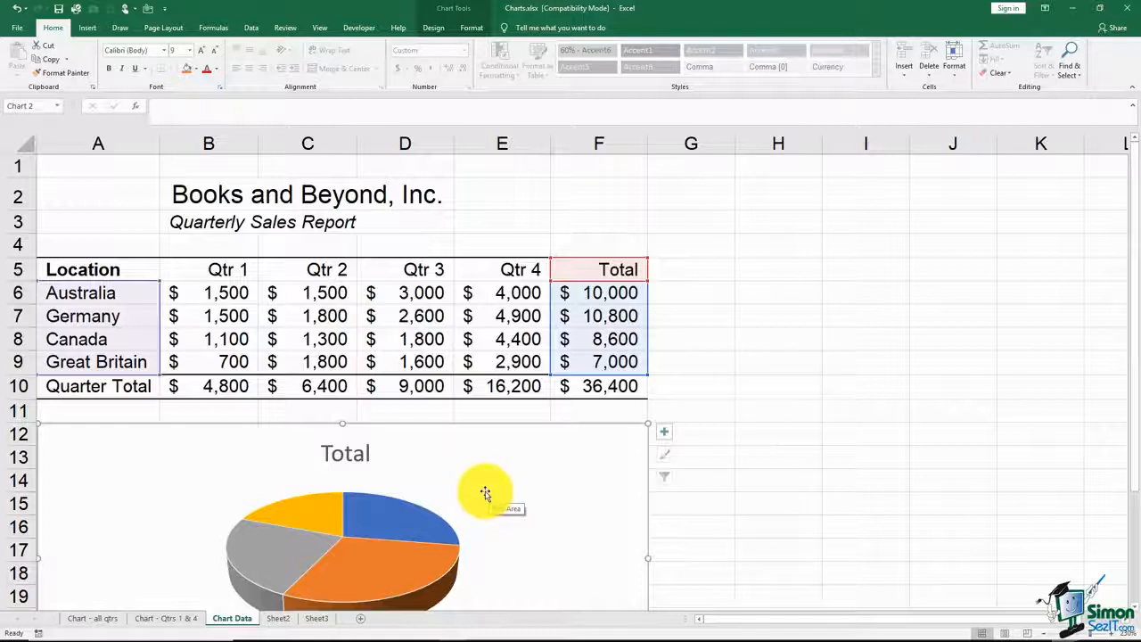
{"action": "left_click", "coordinate": [730, 293]}
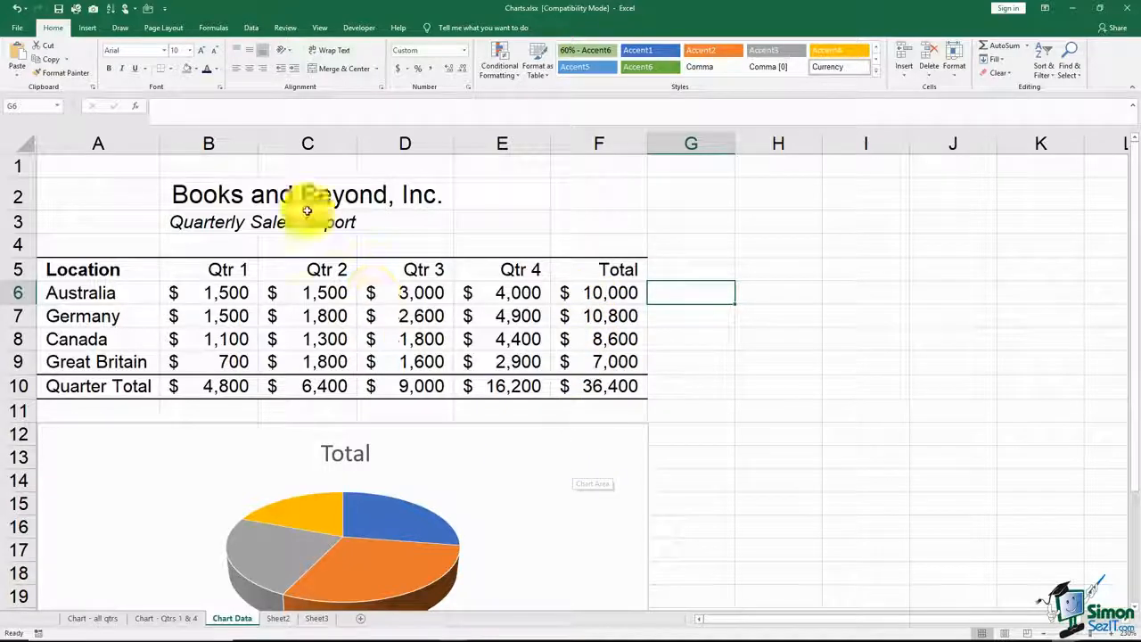
{"action": "left_click", "coordinate": [18, 29]}
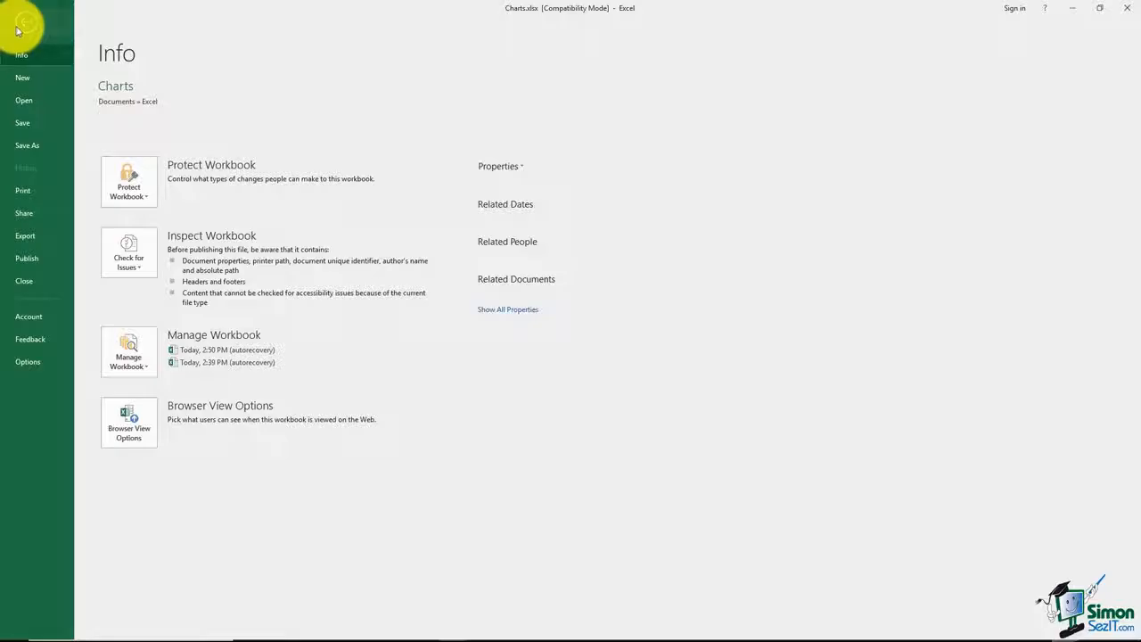
{"action": "left_click", "coordinate": [31, 194]}
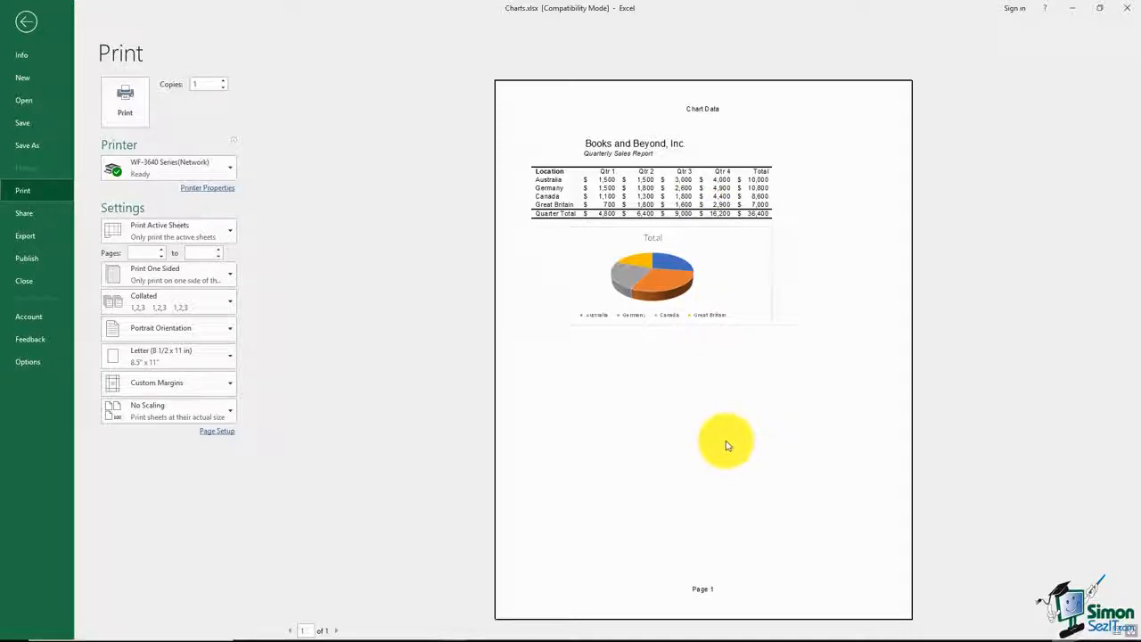
{"action": "left_click", "coordinate": [25, 21]}
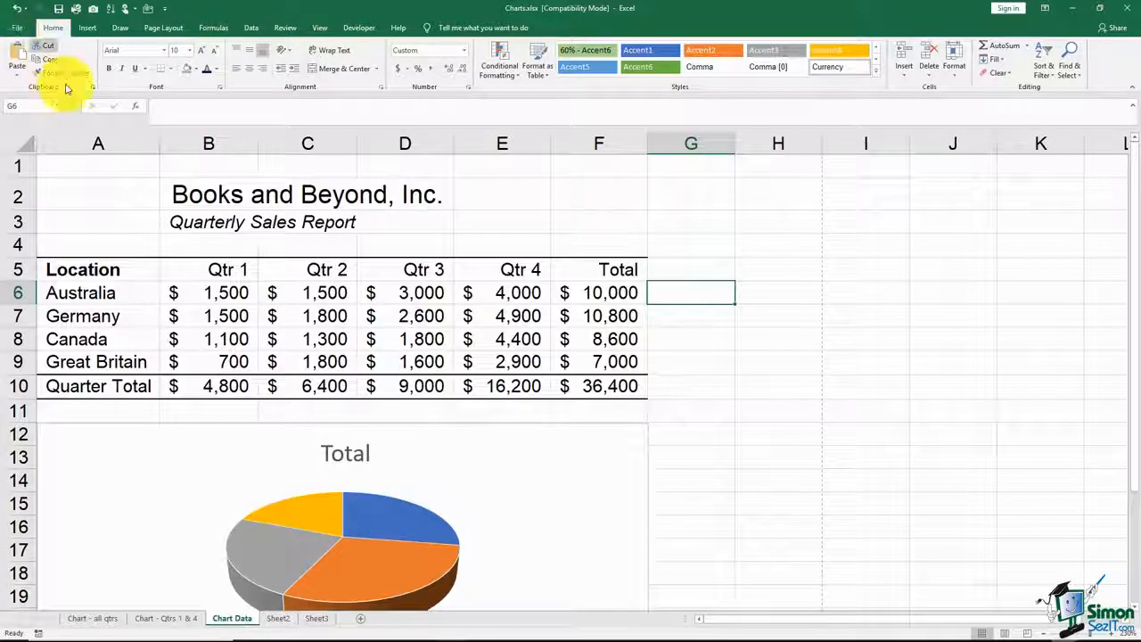
{"action": "left_click", "coordinate": [724, 369]}
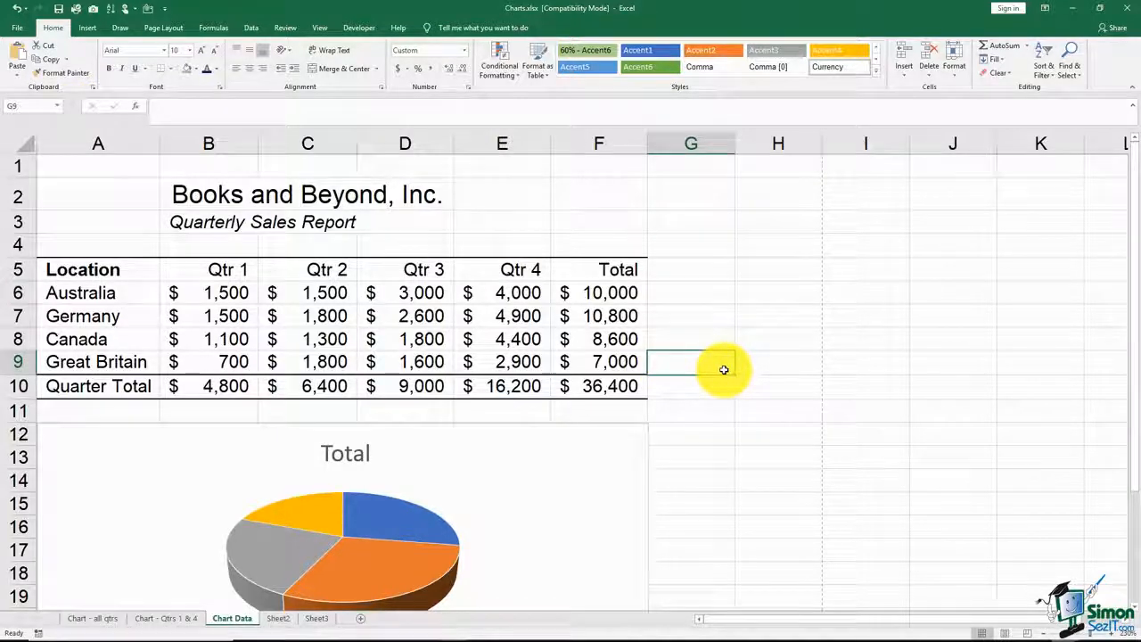